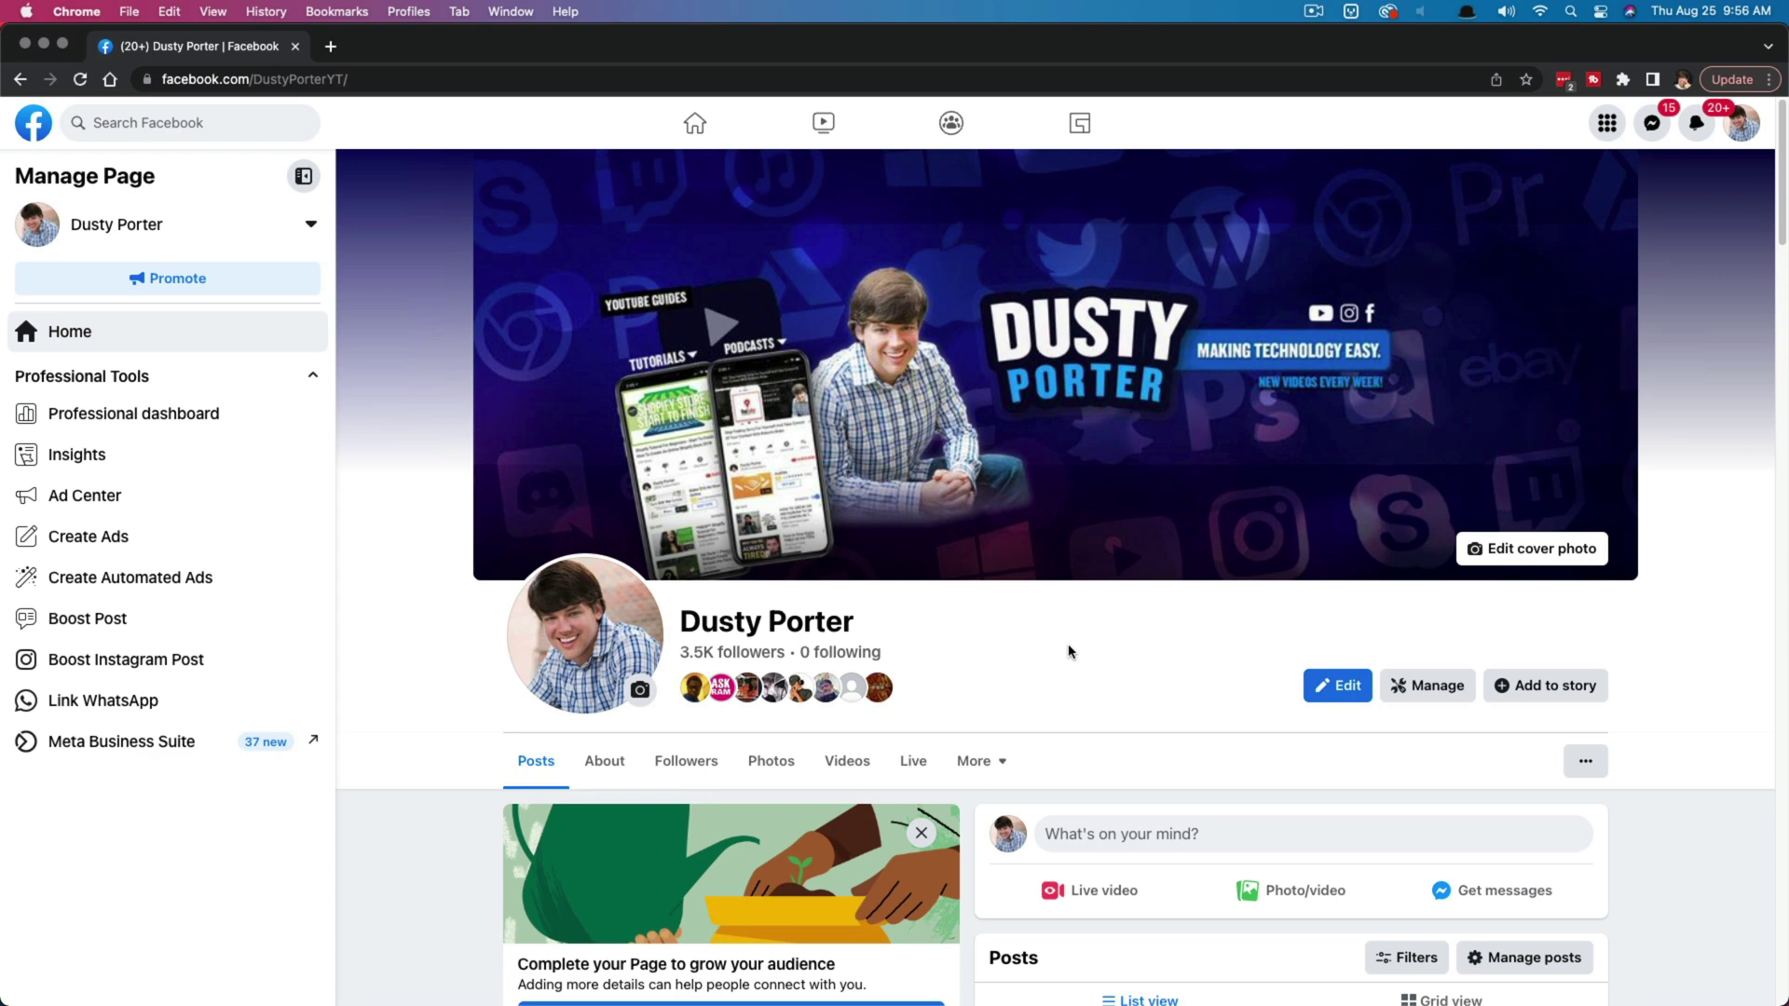
- Scroll down to the Page's post composer and accept Public as the default post audience
scroll(1169, 684, "down", 1)
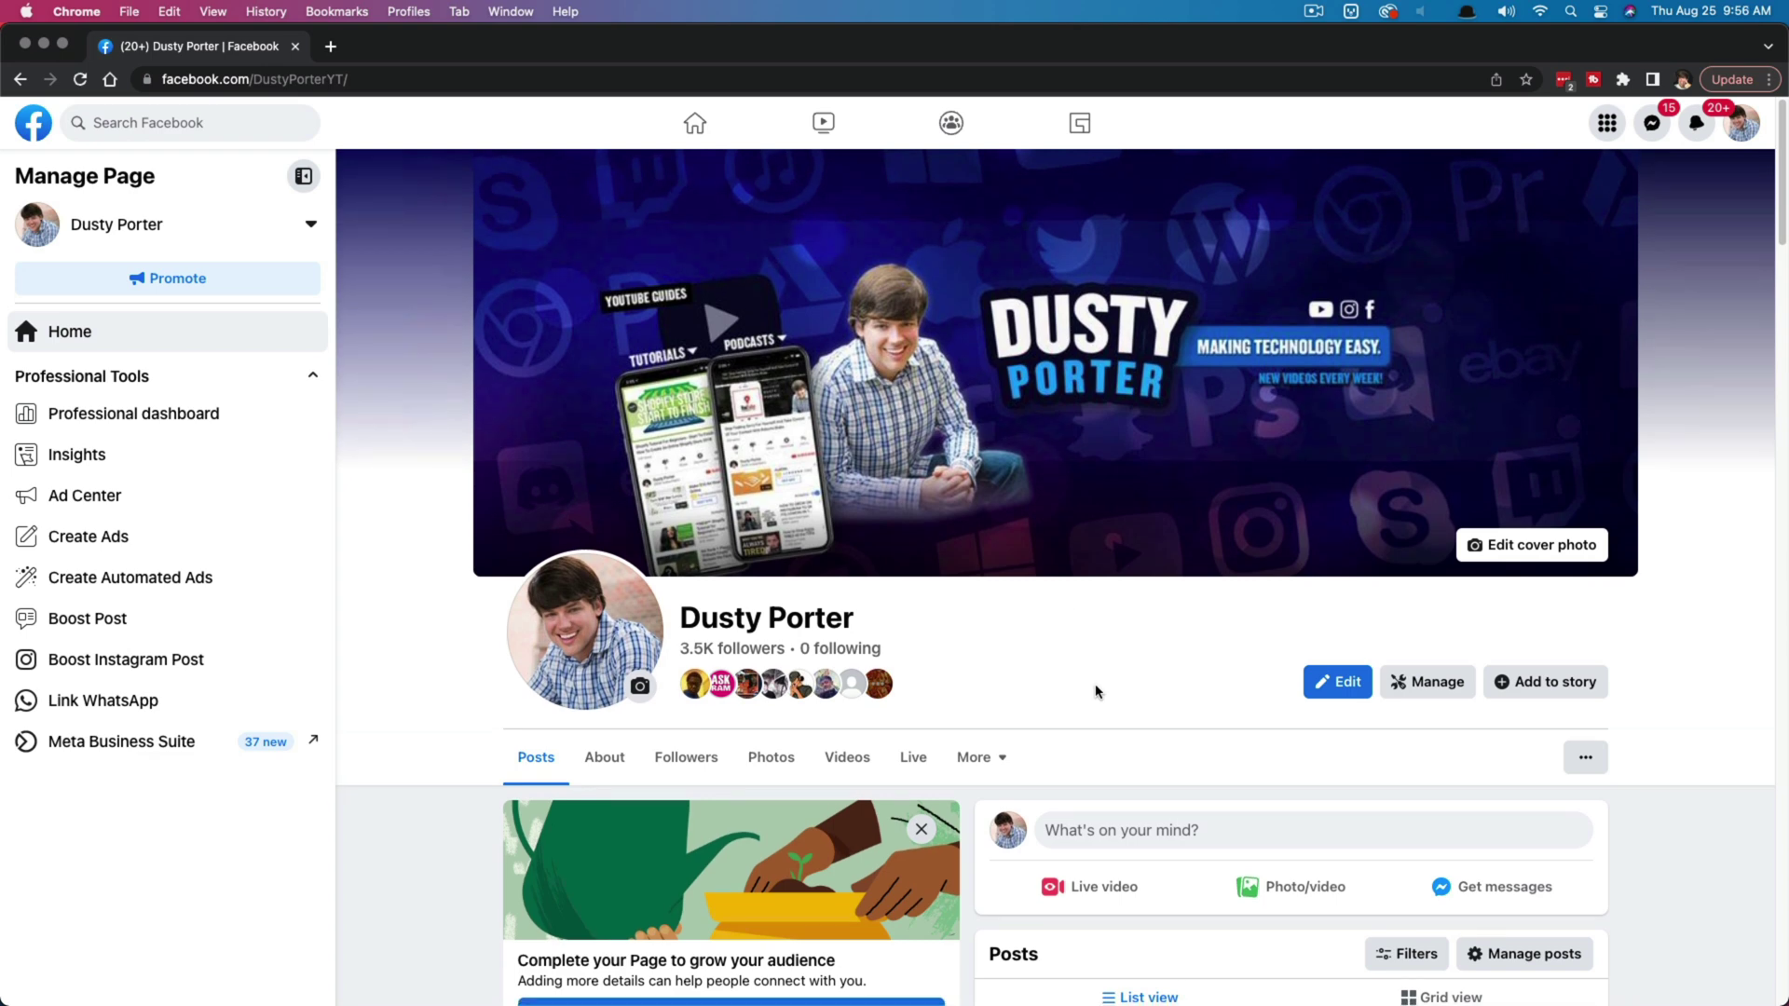
scroll(1021, 638, "down", 2)
scroll(1025, 633, "down", 1)
scroll(1071, 466, "down", 2)
left_click(1085, 577)
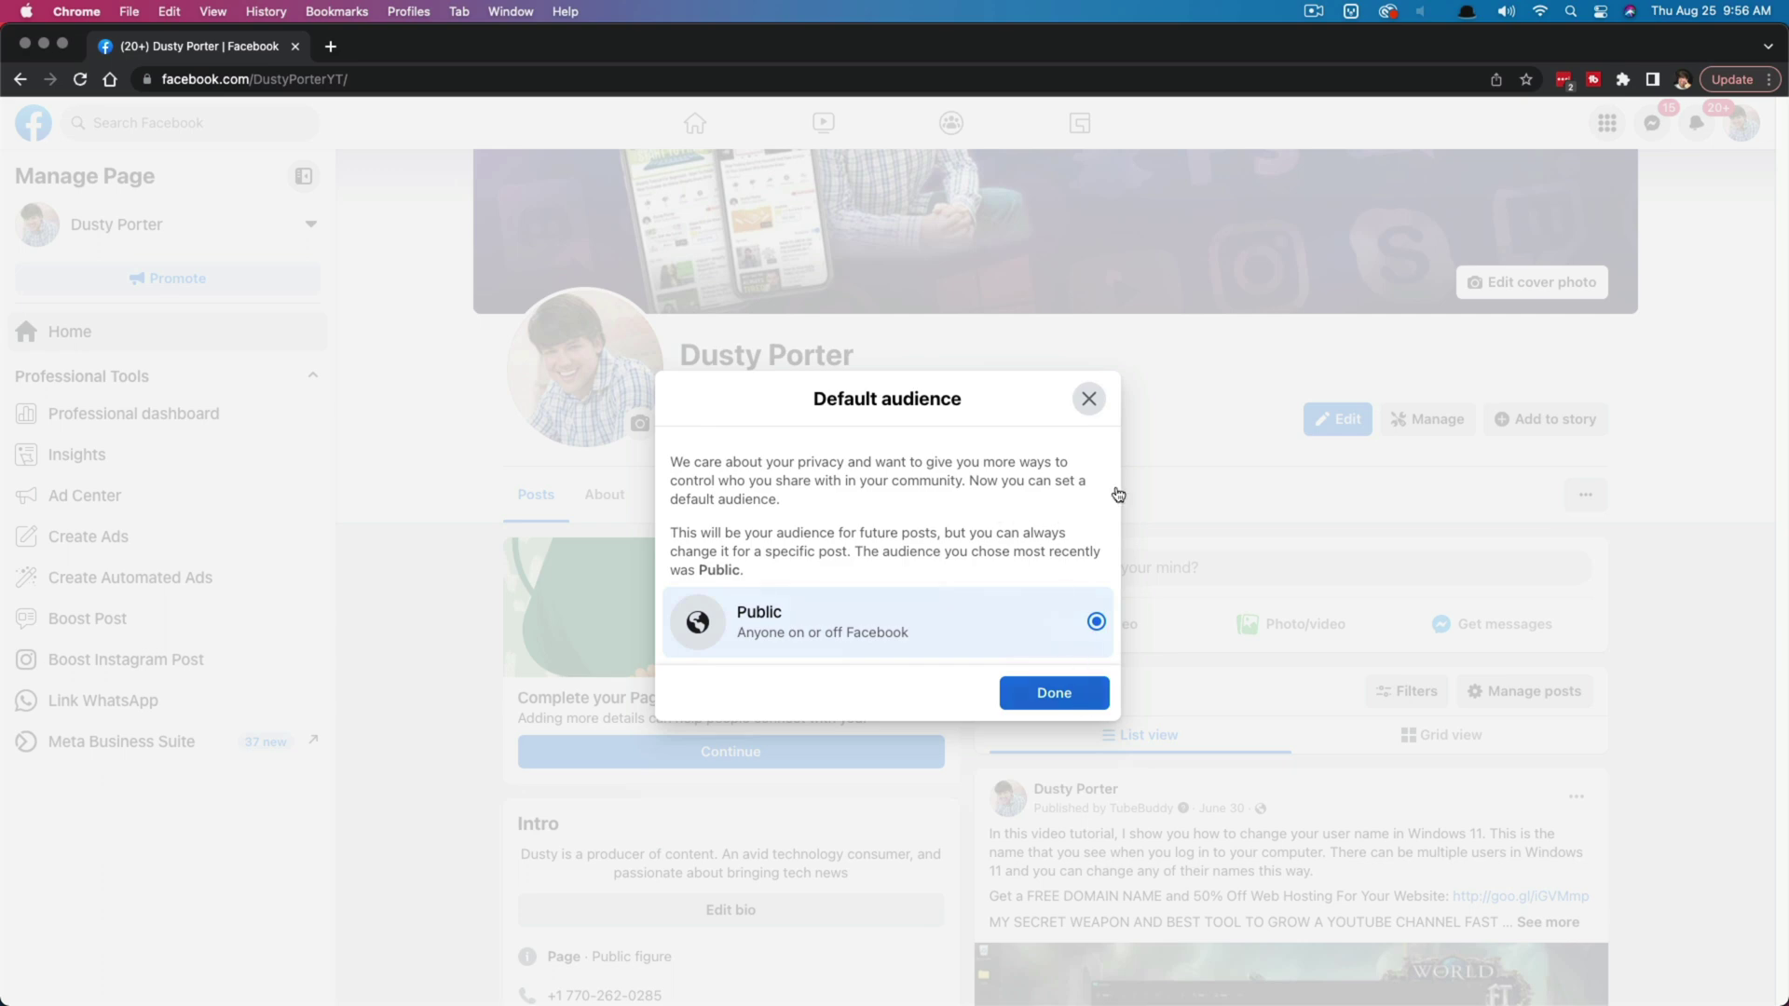
left_click(1088, 398)
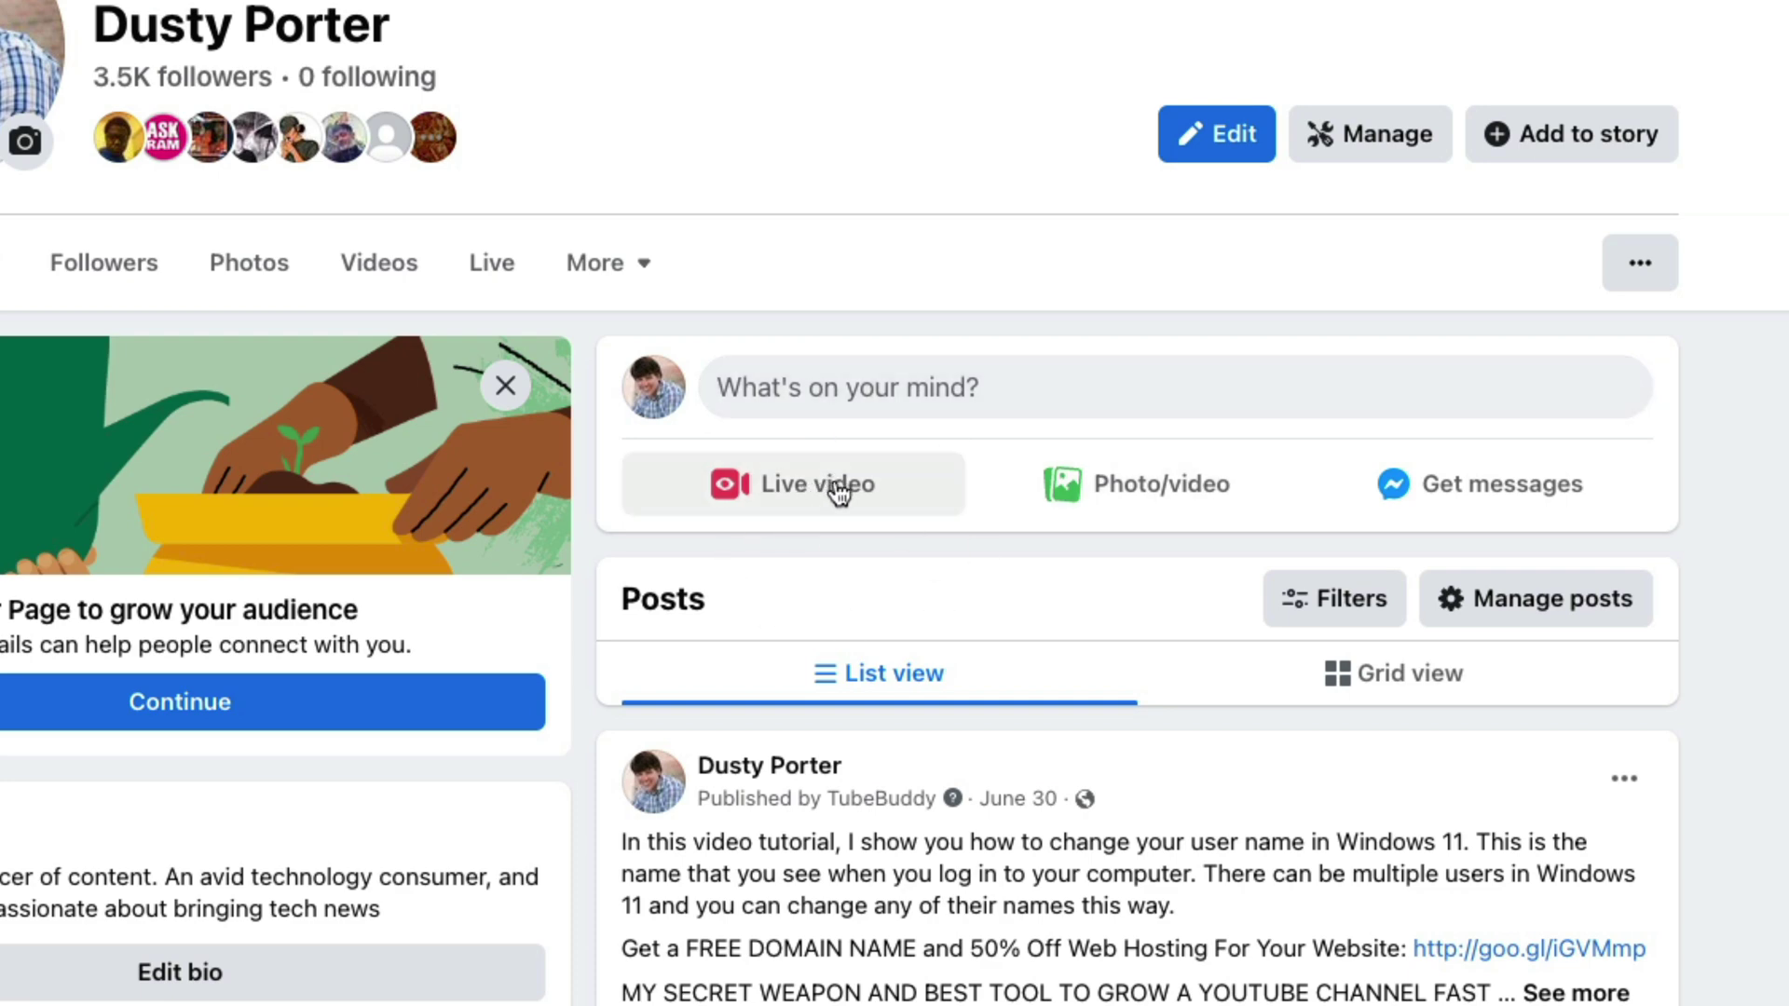
- Start a live video from the composer, dismiss the Live Producer welcome, and browse the page
left_click(828, 509)
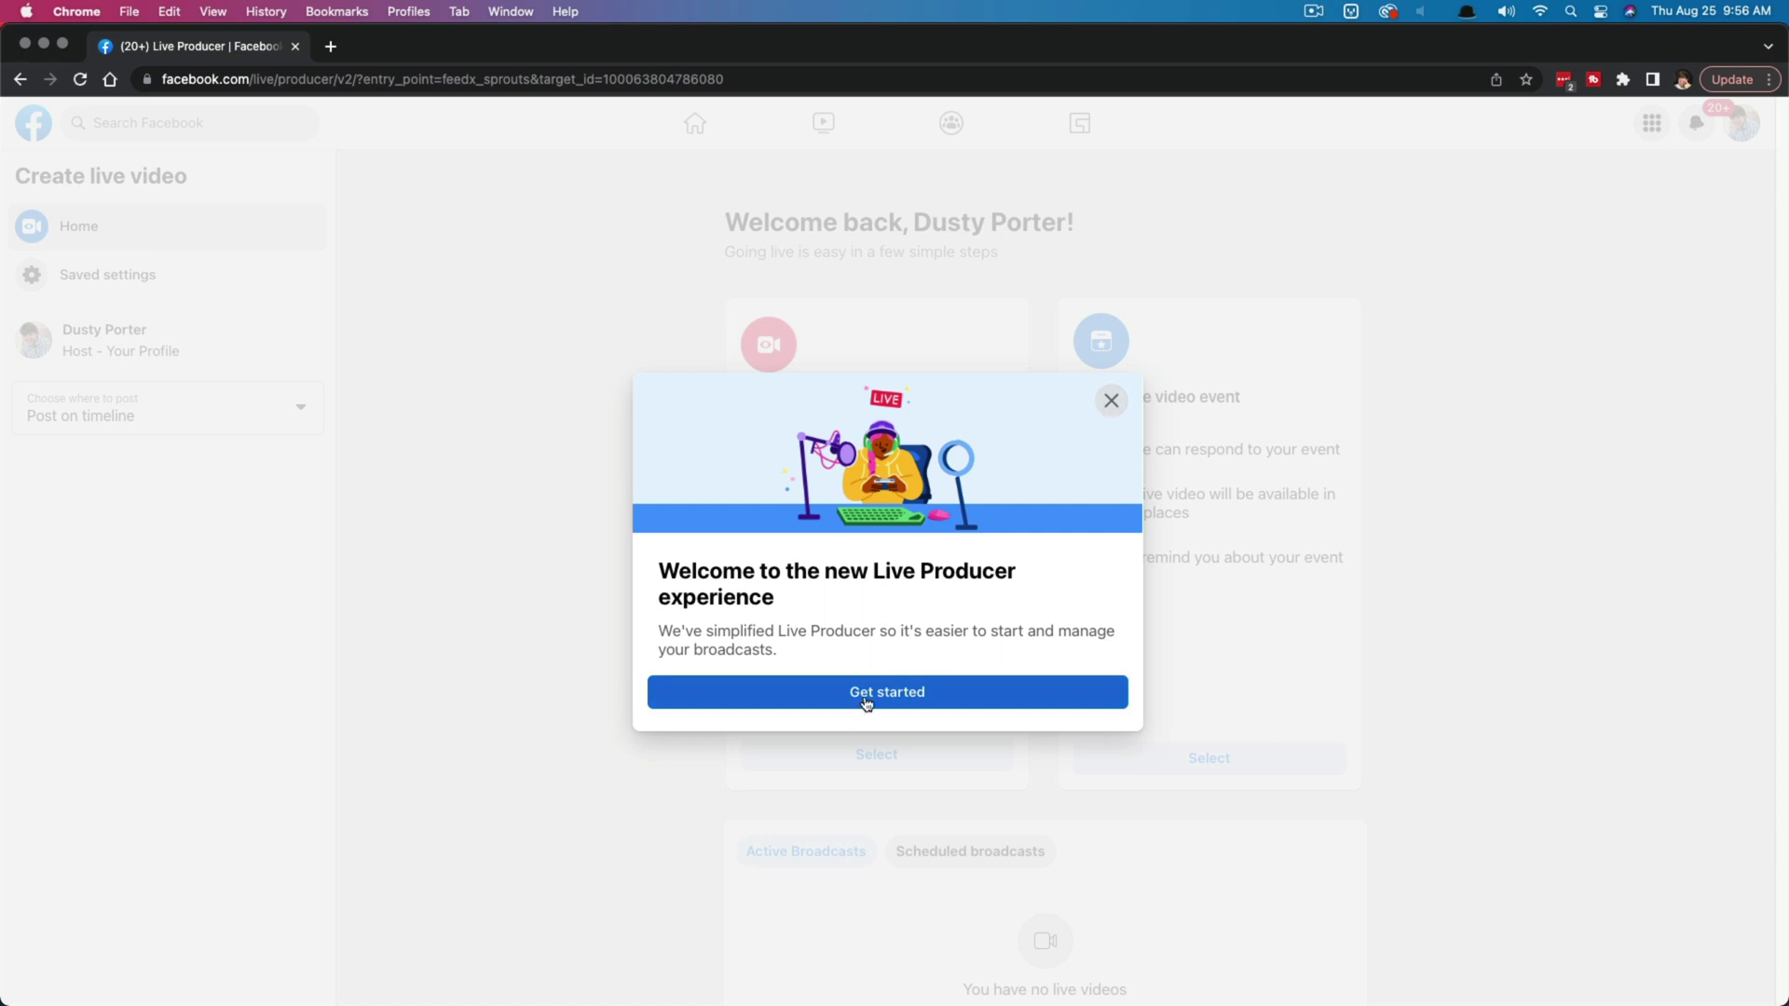
left_click(1110, 401)
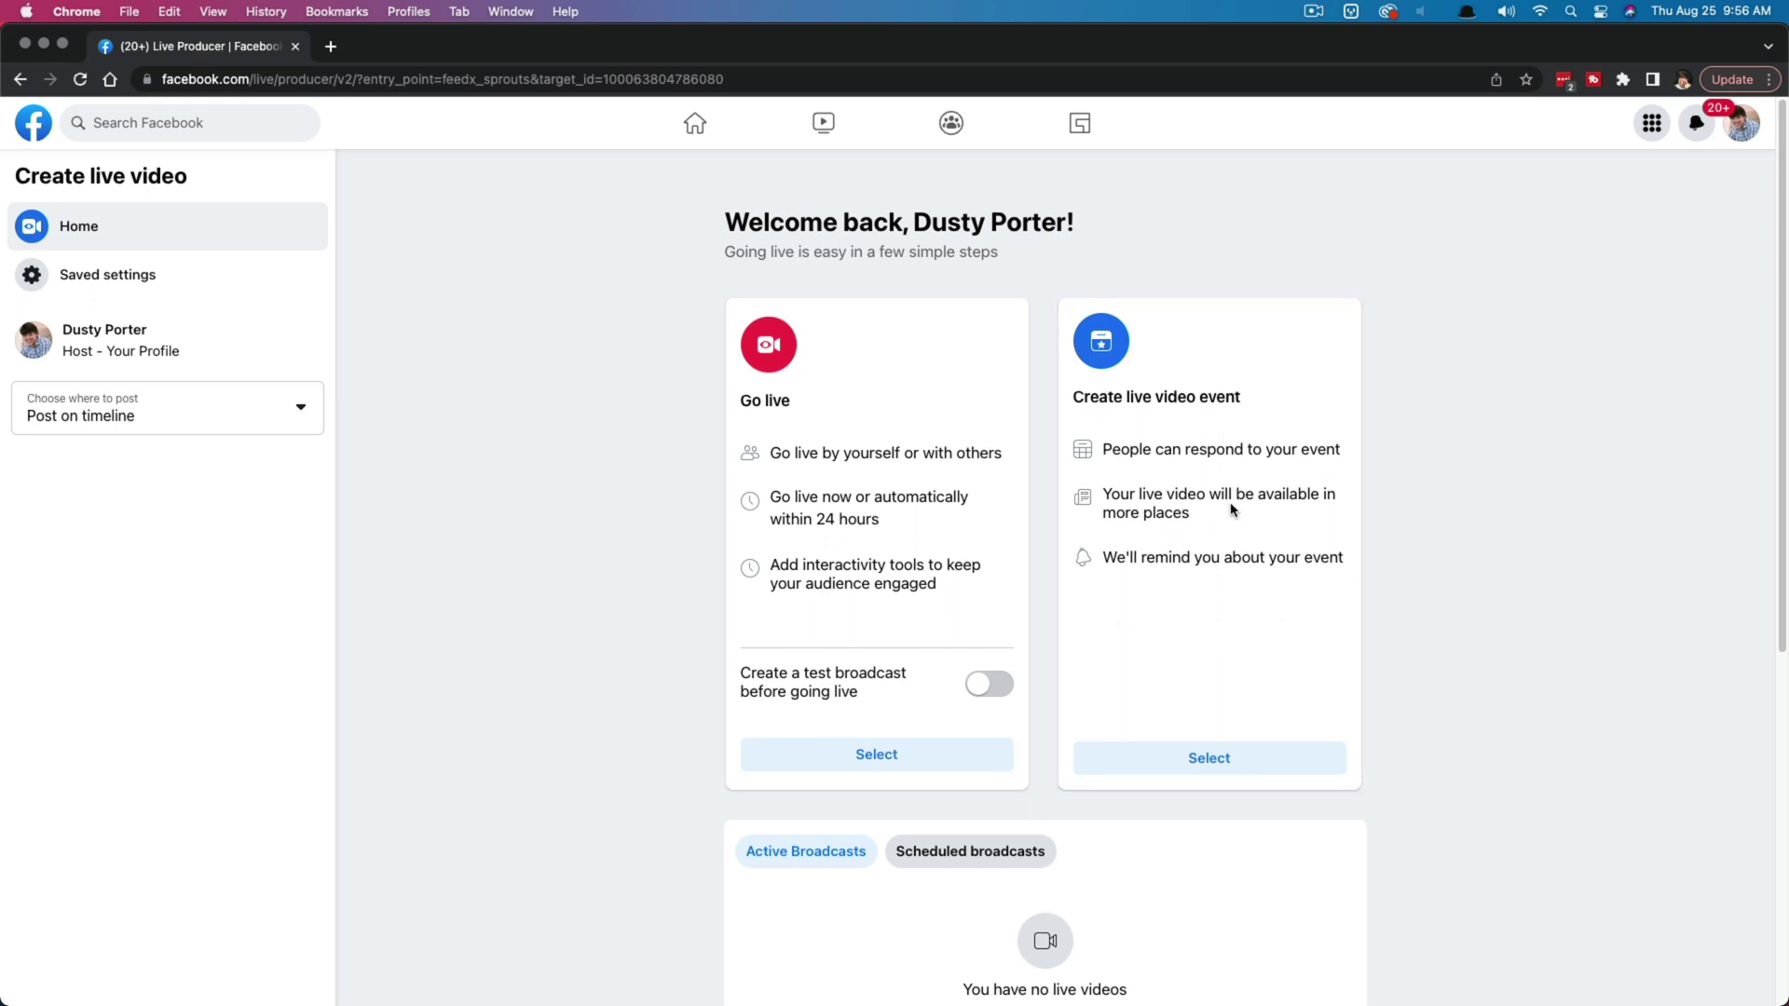
scroll(1225, 531, "down", 3)
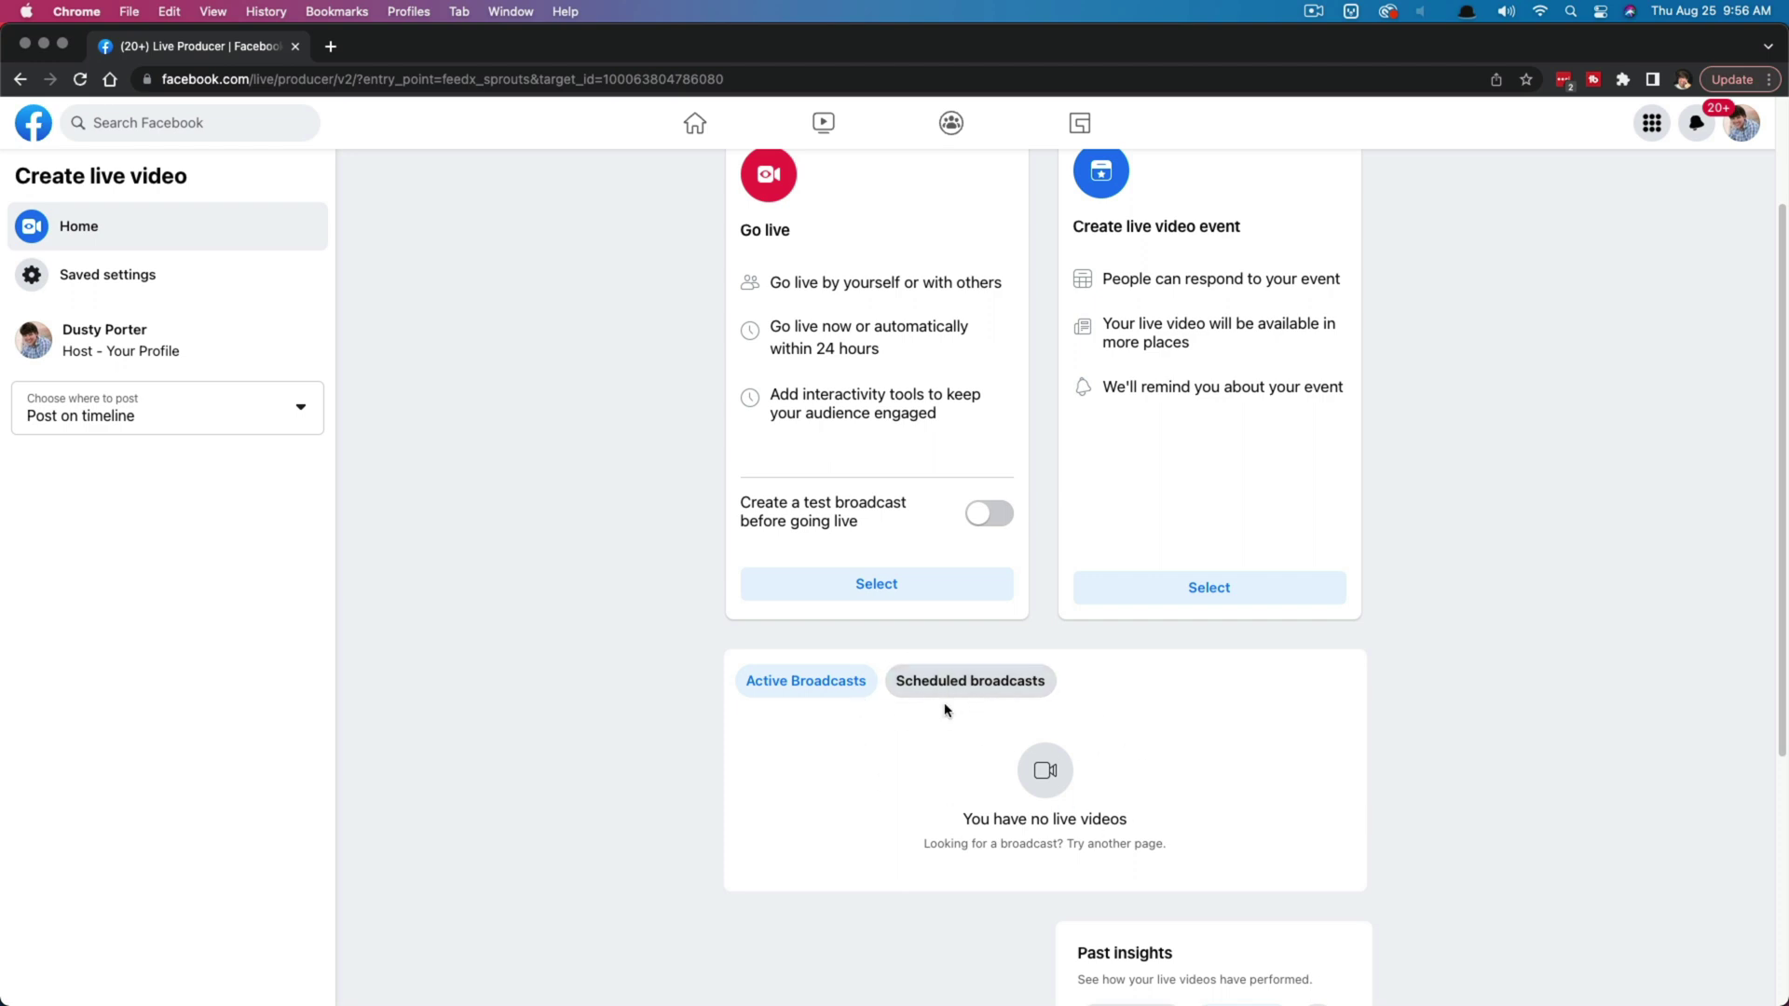
scroll(1229, 658, "down", 2)
scroll(1212, 652, "up", 3)
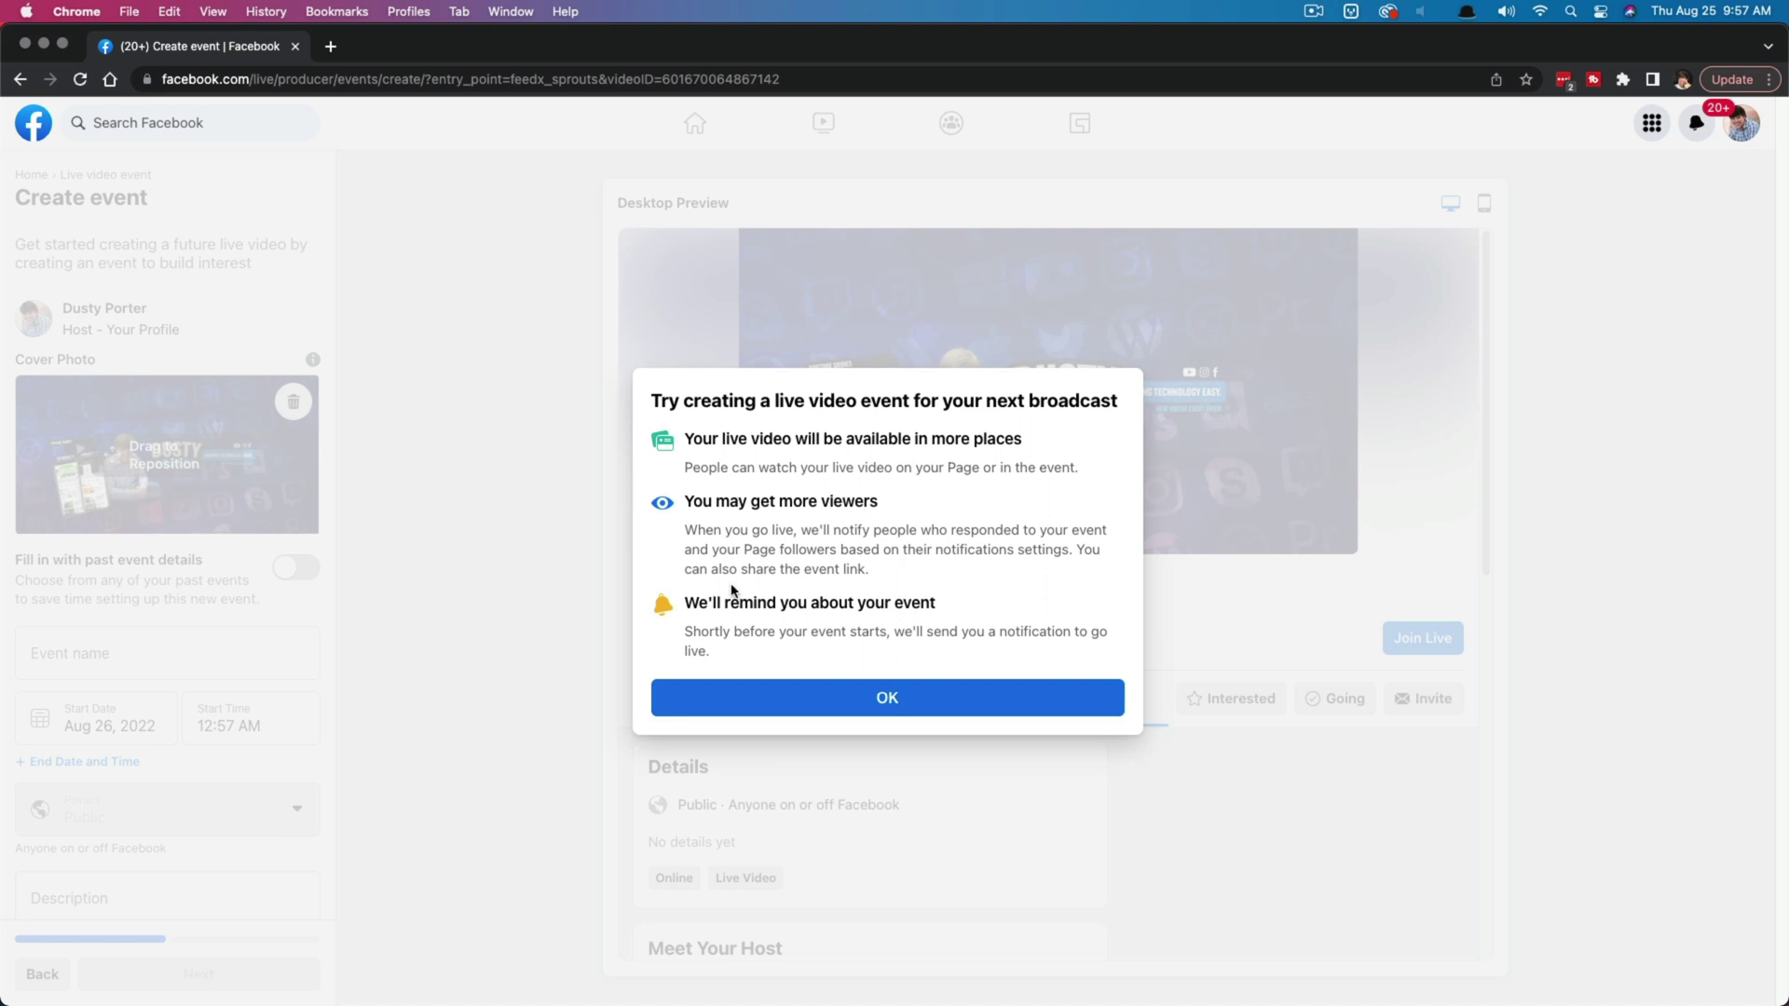
left_click(872, 700)
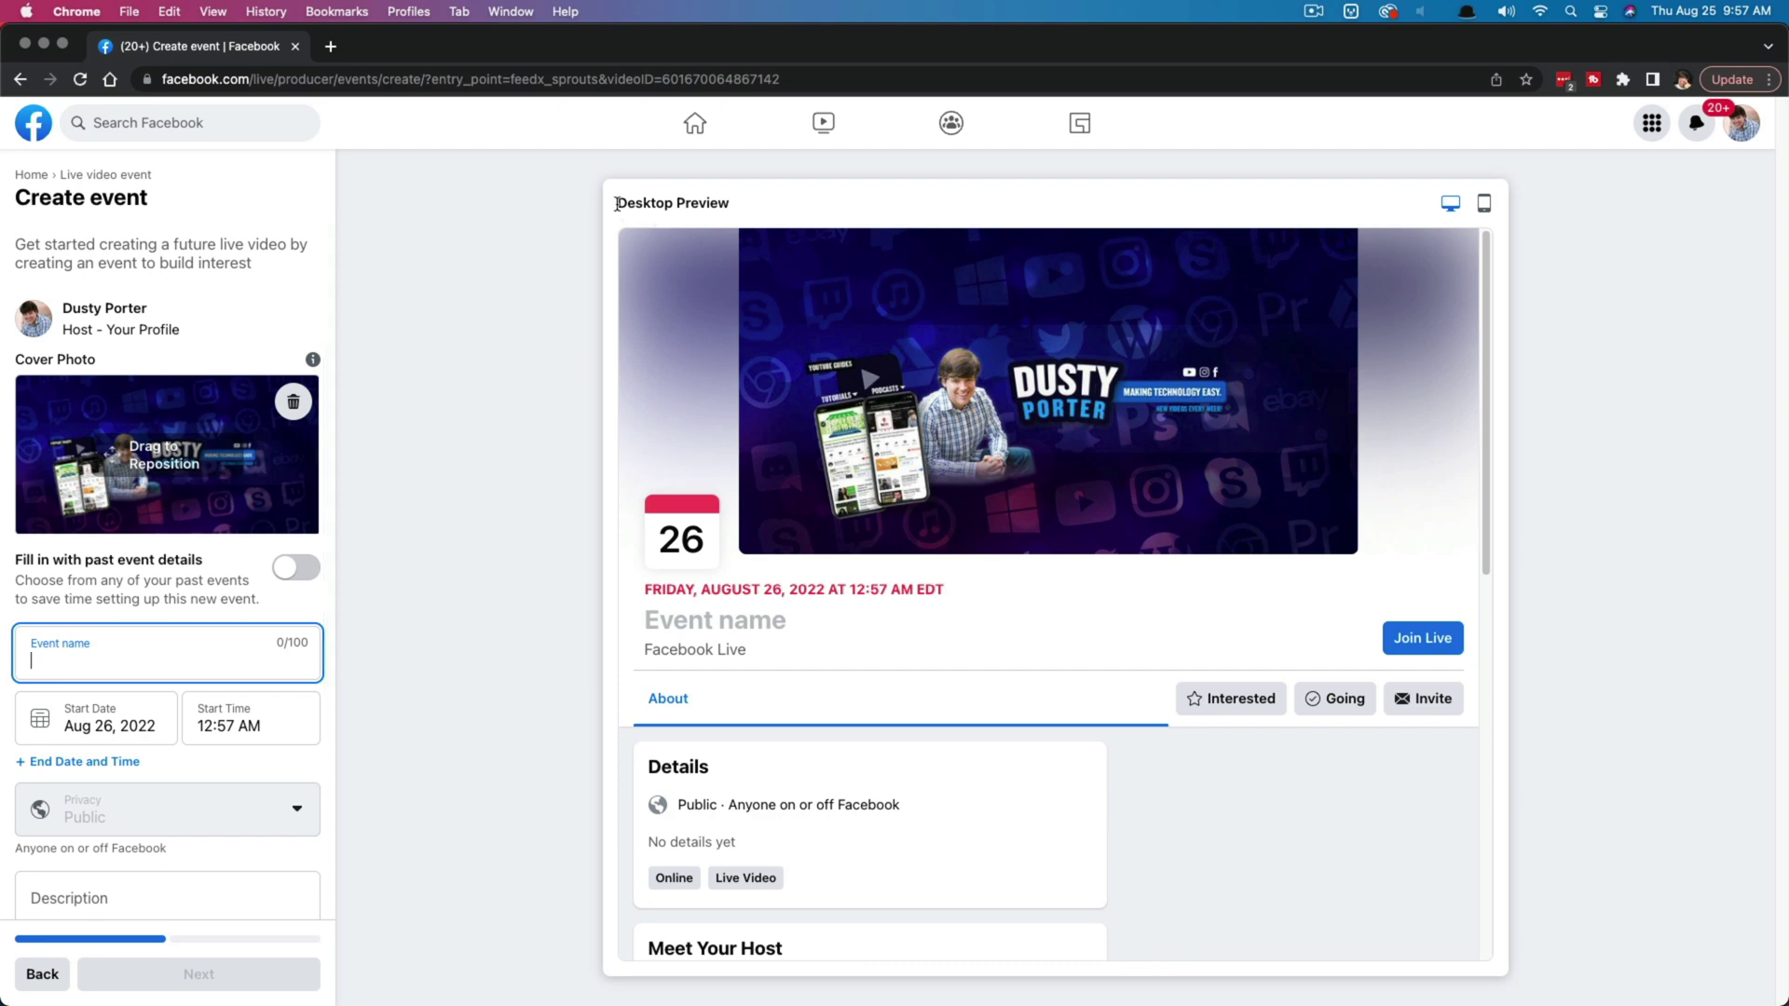
left_click(1485, 205)
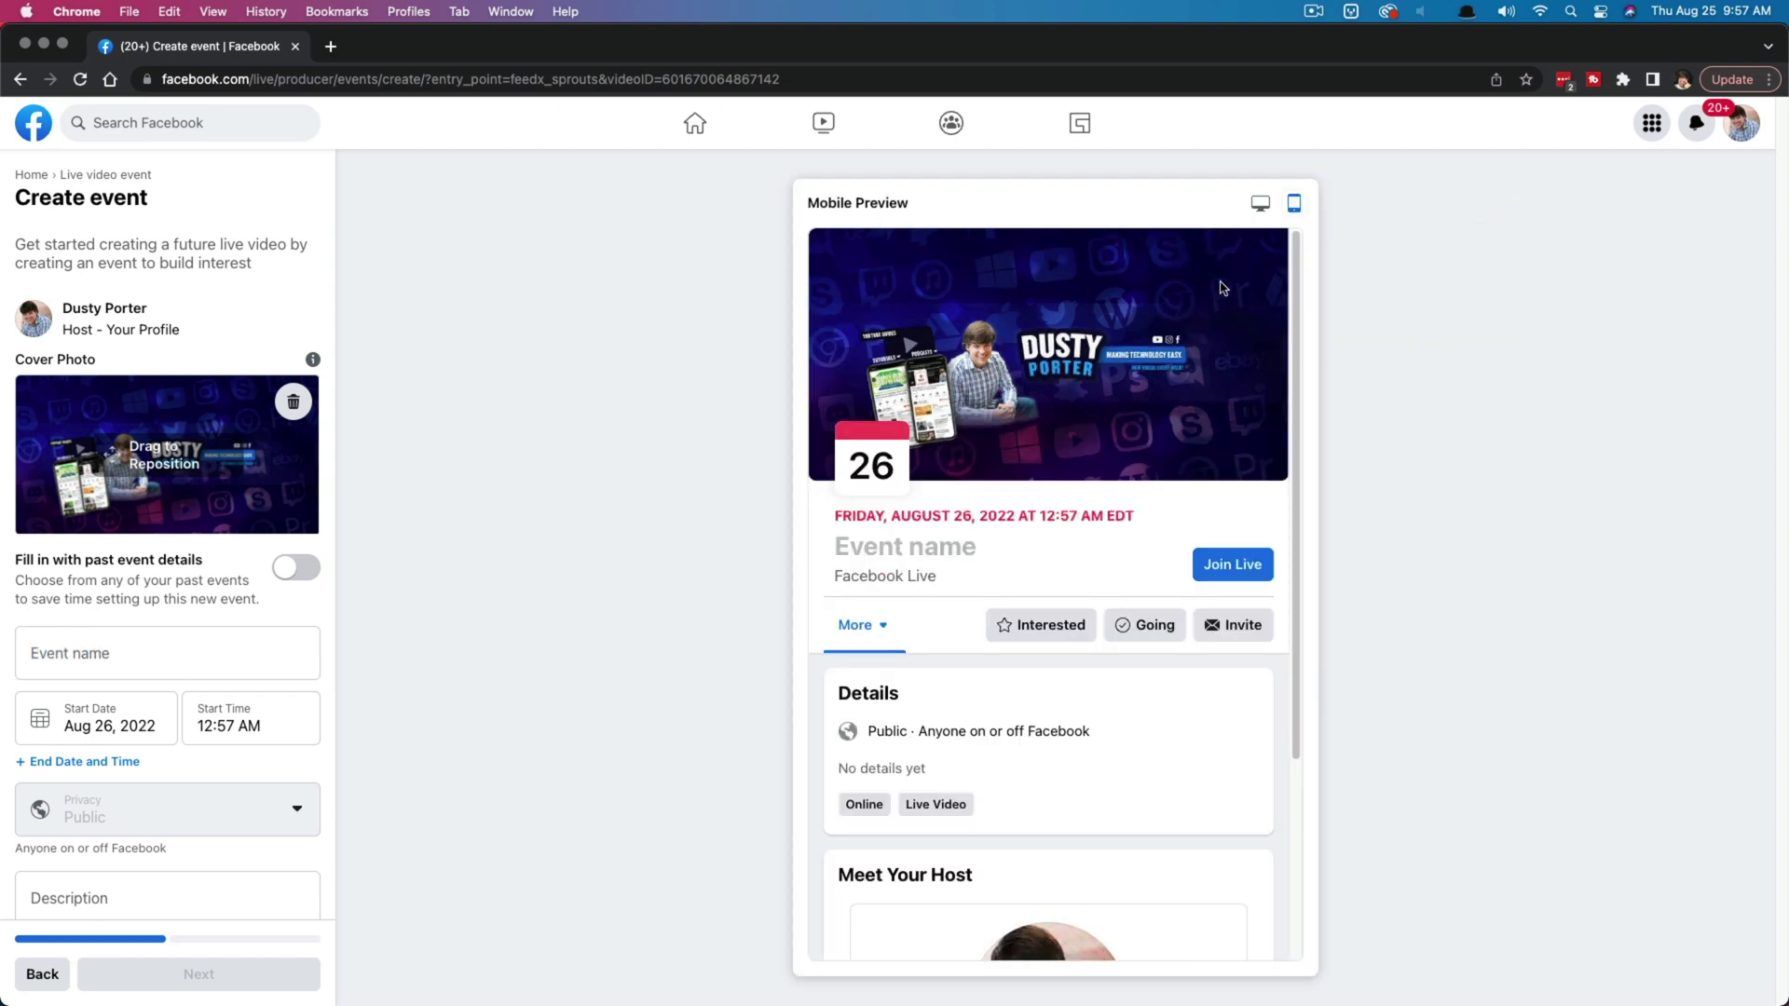
left_click(1259, 204)
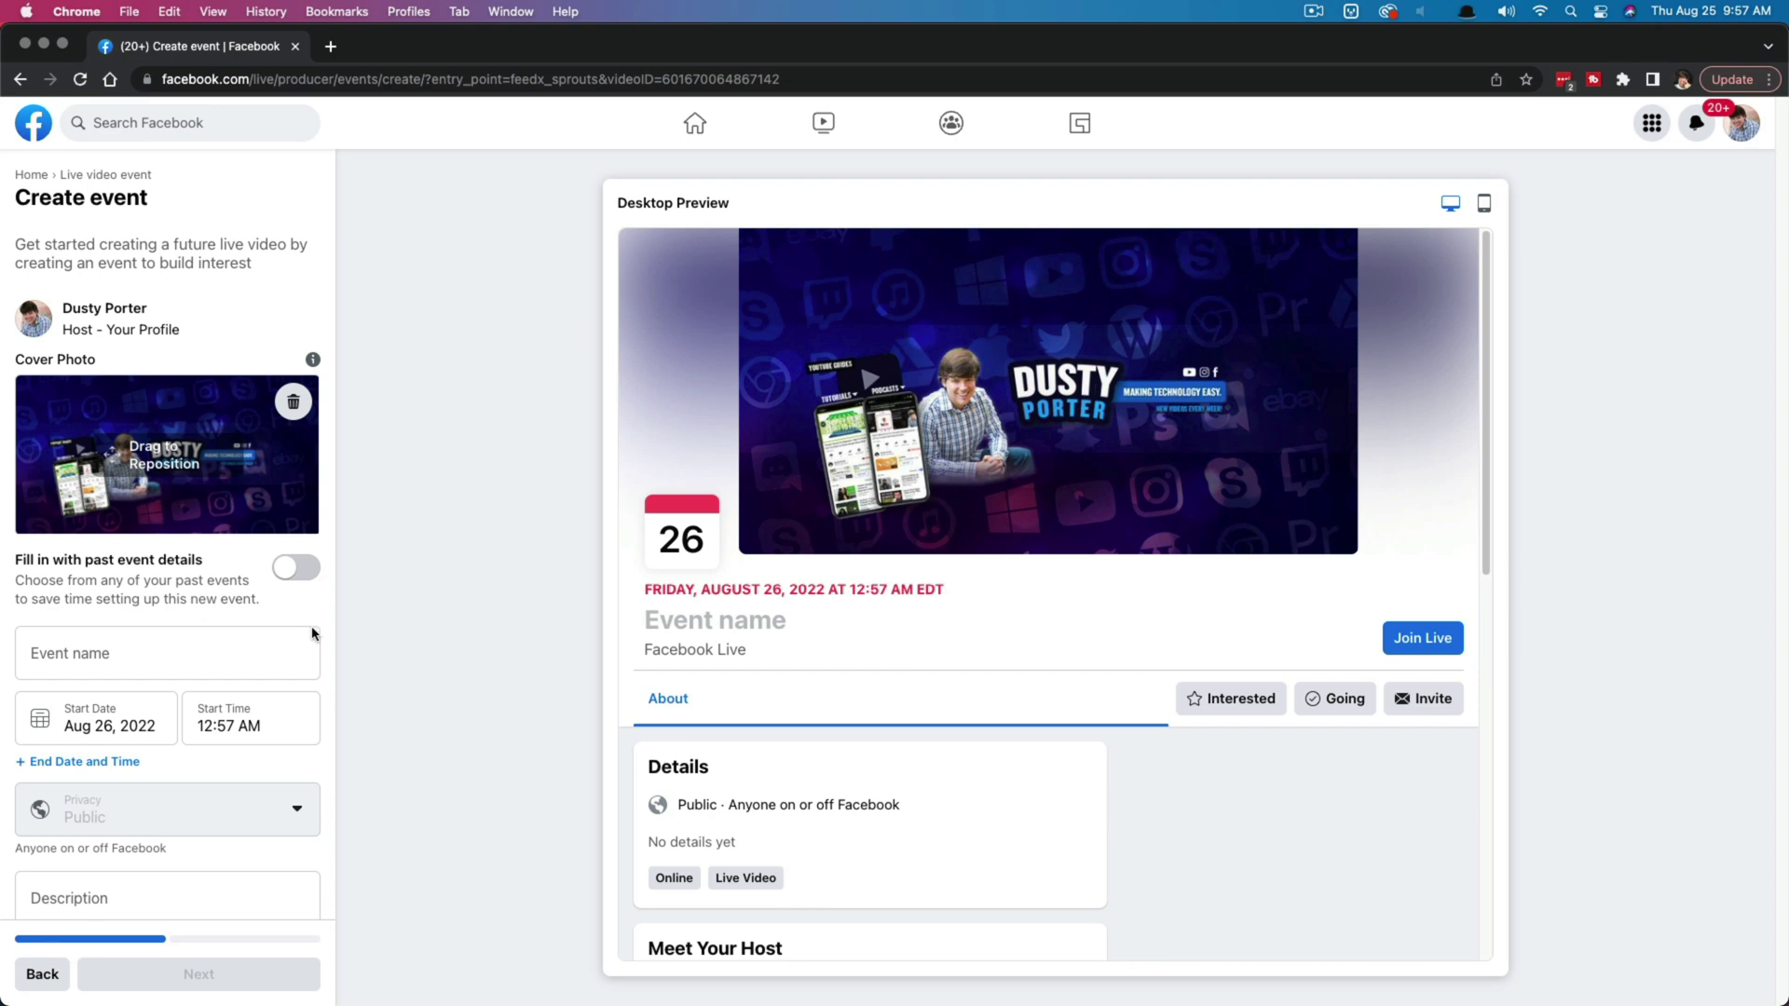
left_click(100, 658)
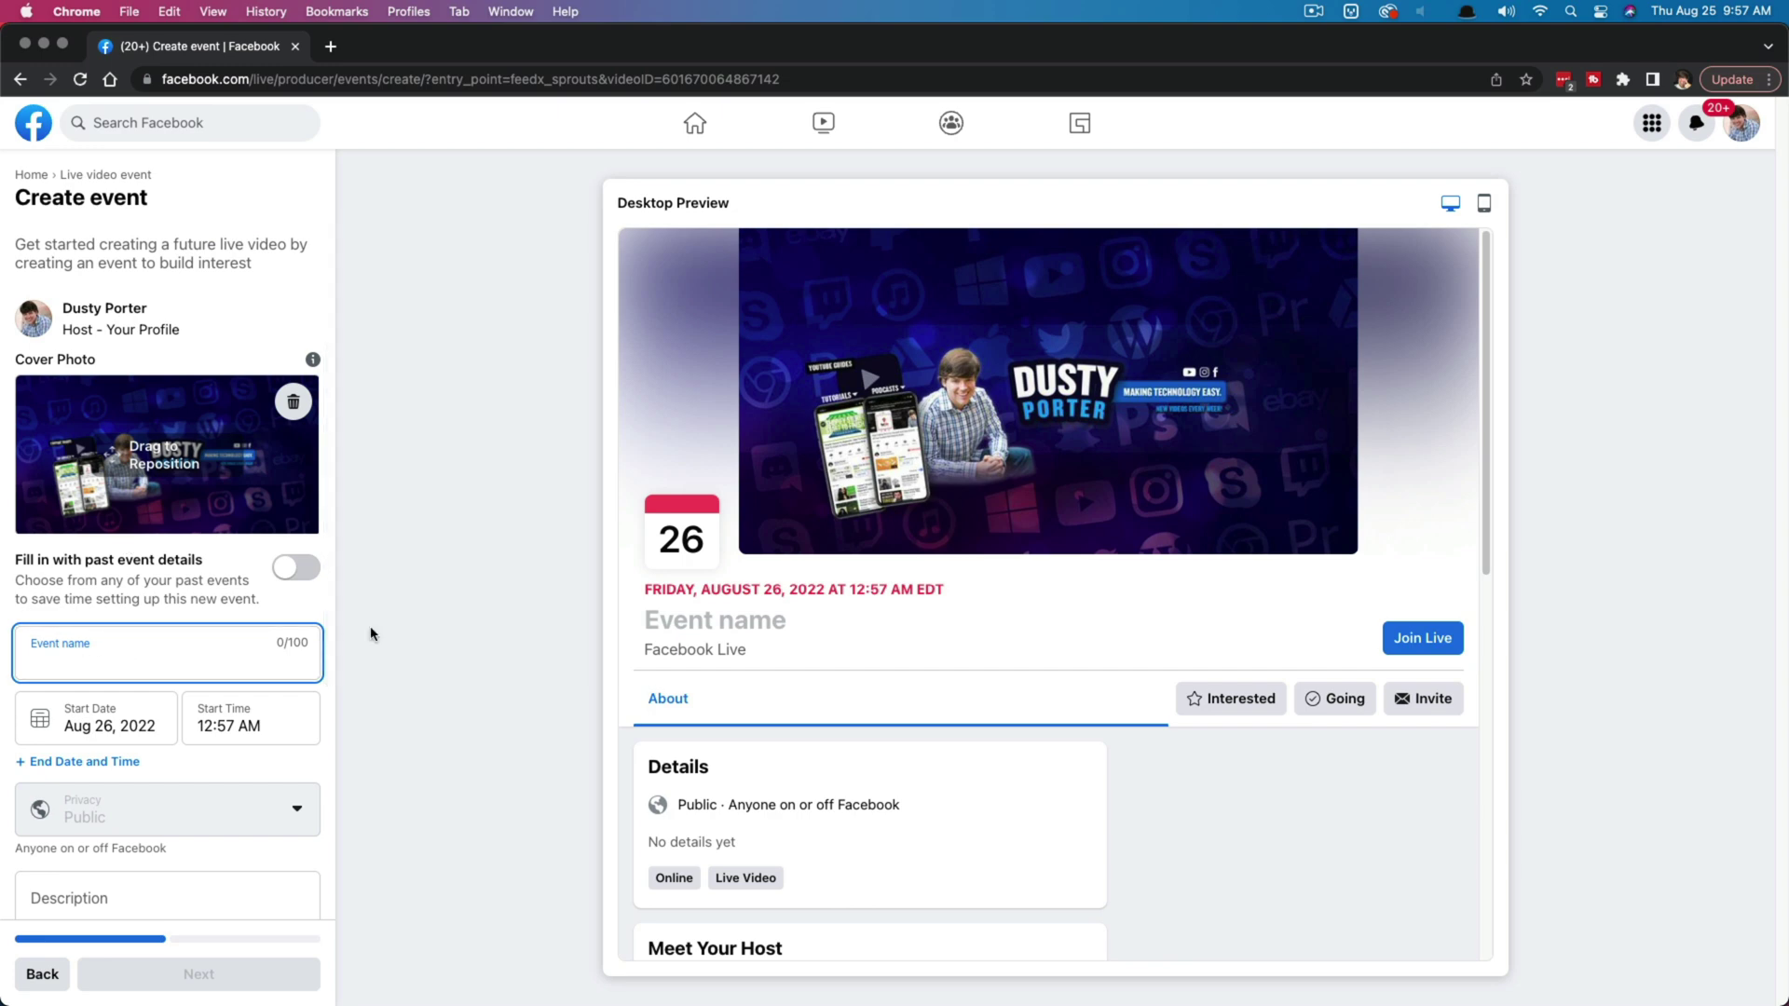
- Name the event 'Facebook Live Event Tutorial' and set its start date to September 1, 2022
type("Facebook Live Event Tutorial")
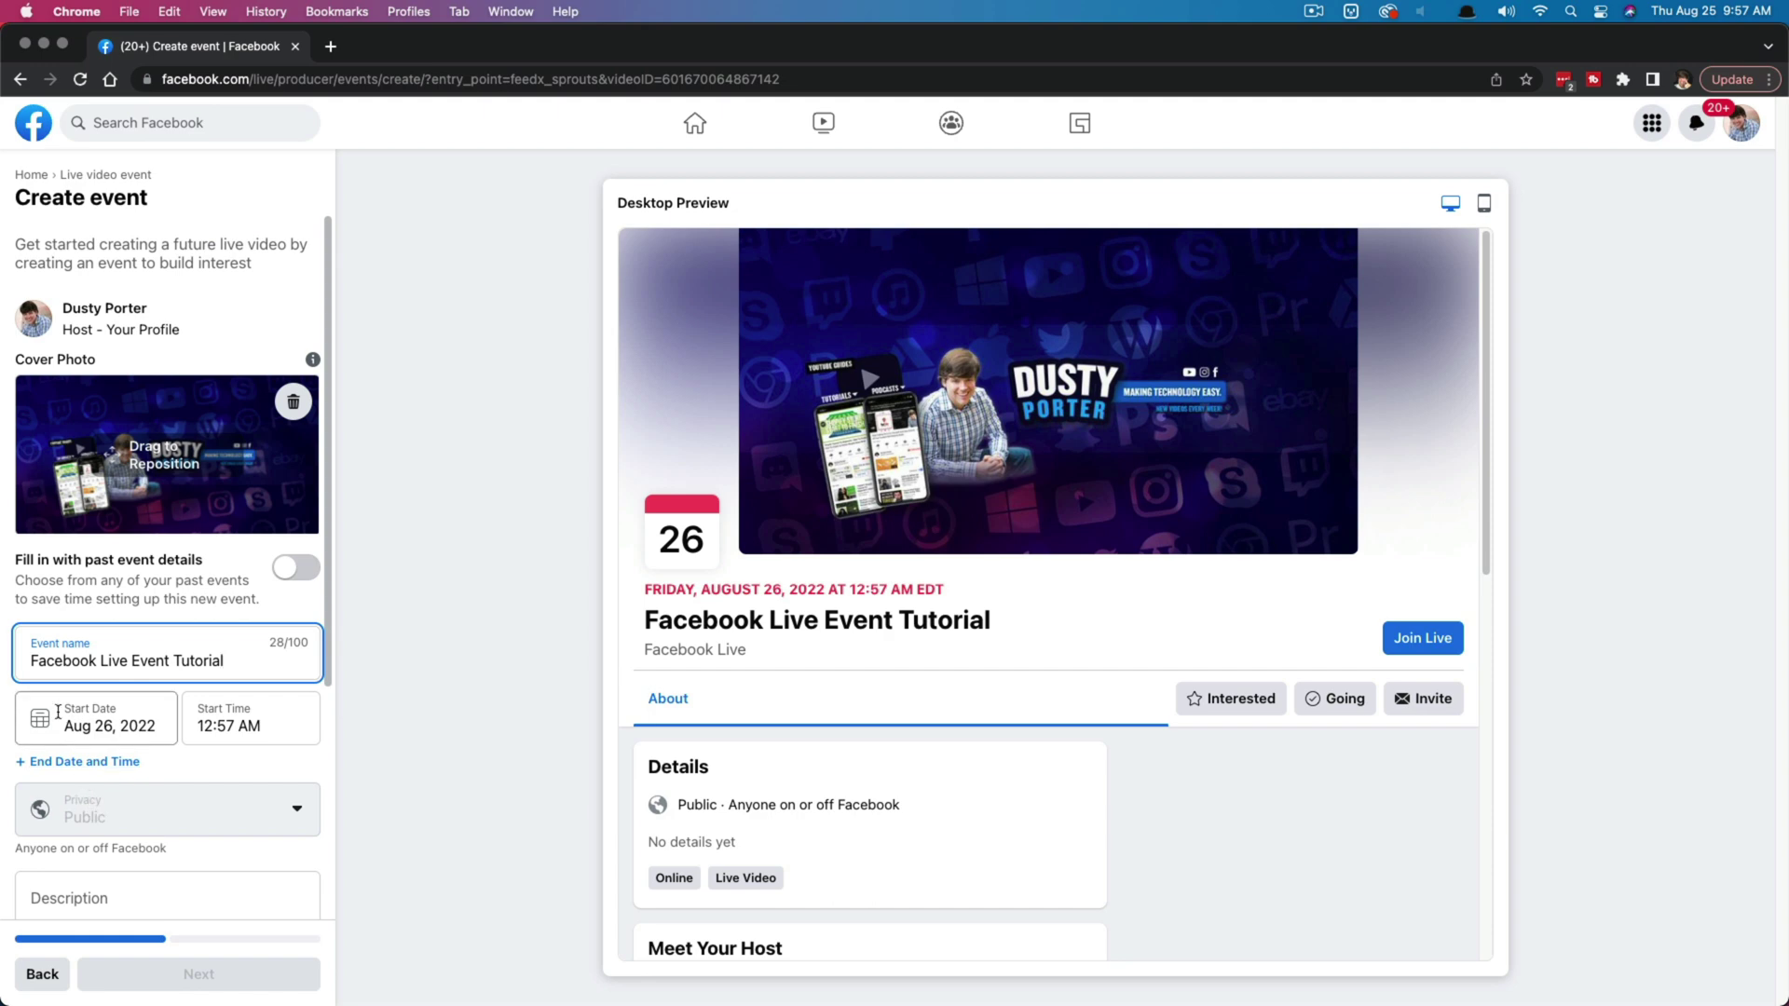
left_click(88, 727)
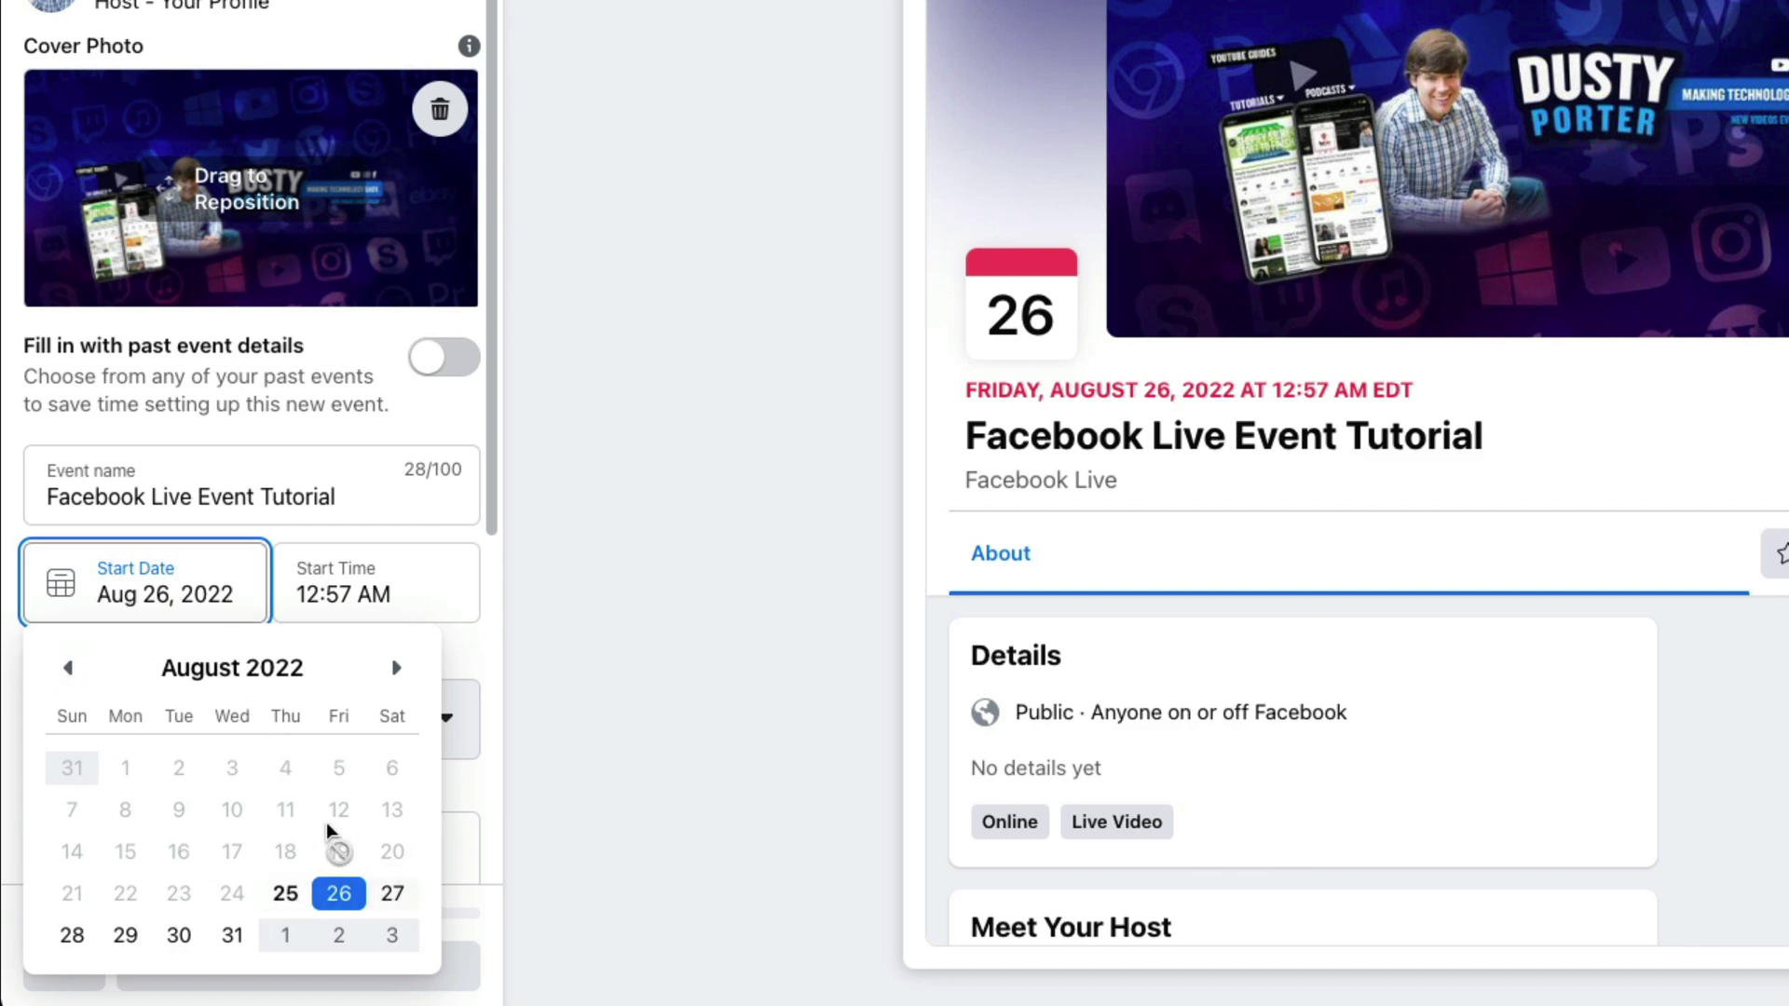
left_click(396, 668)
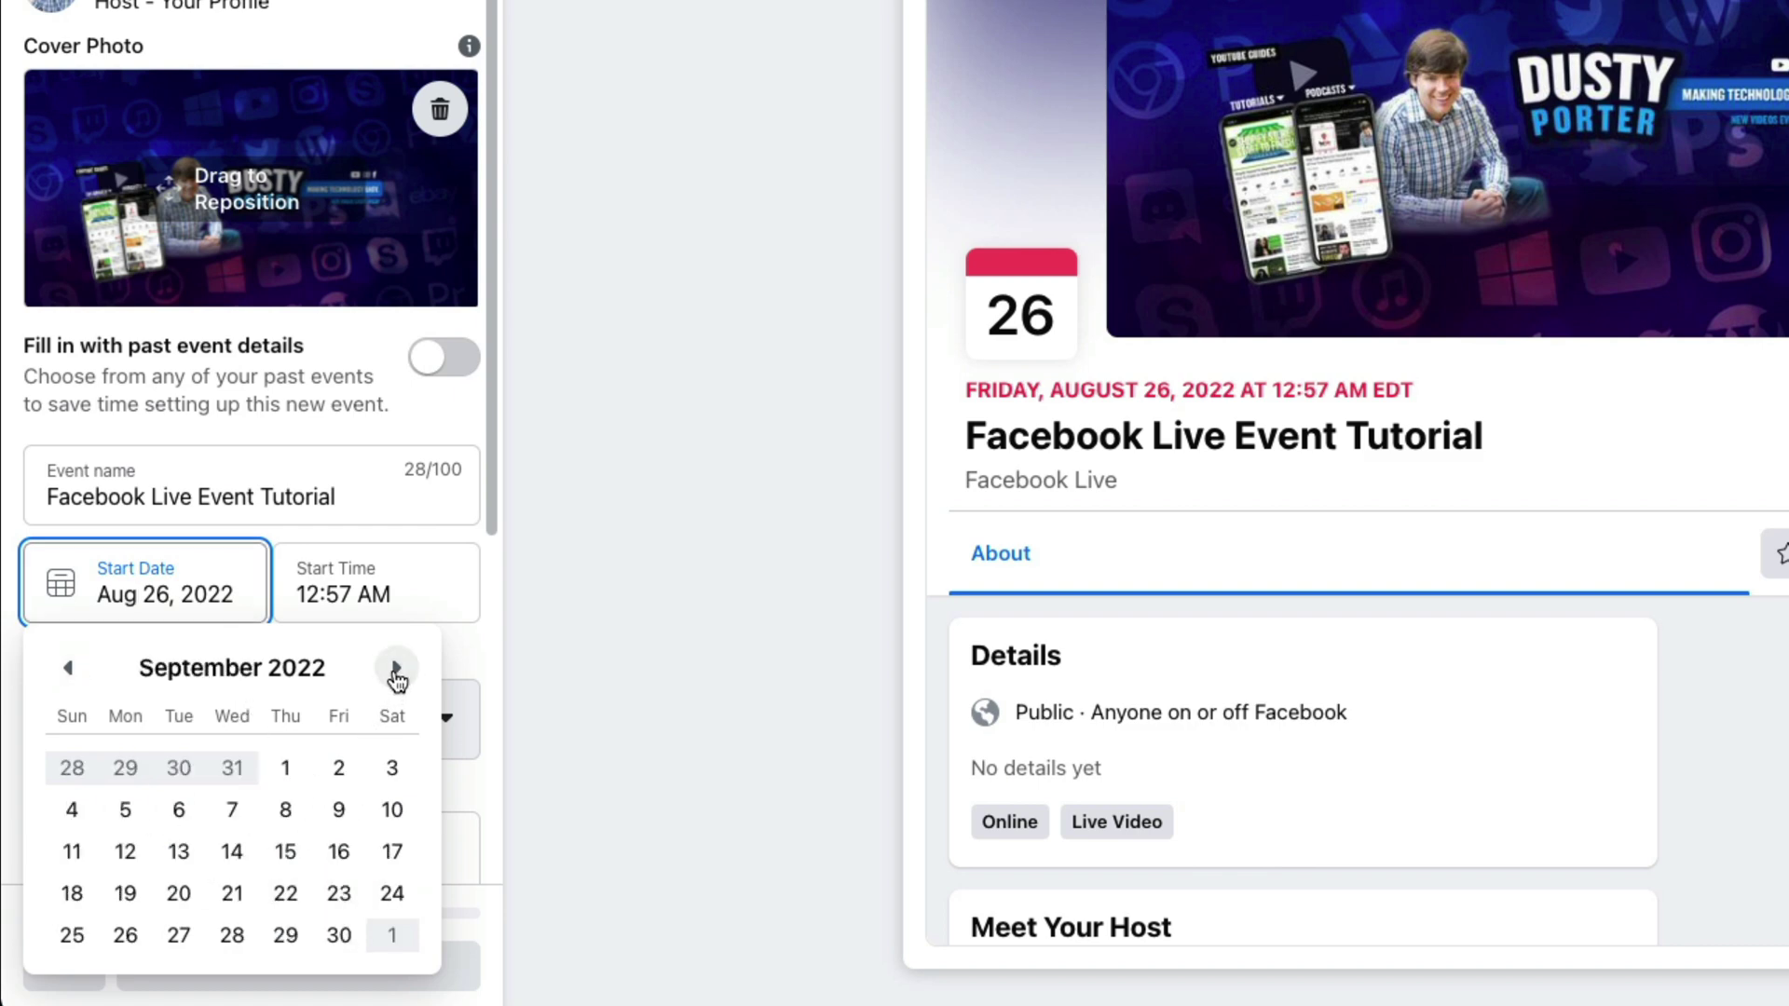
left_click(287, 777)
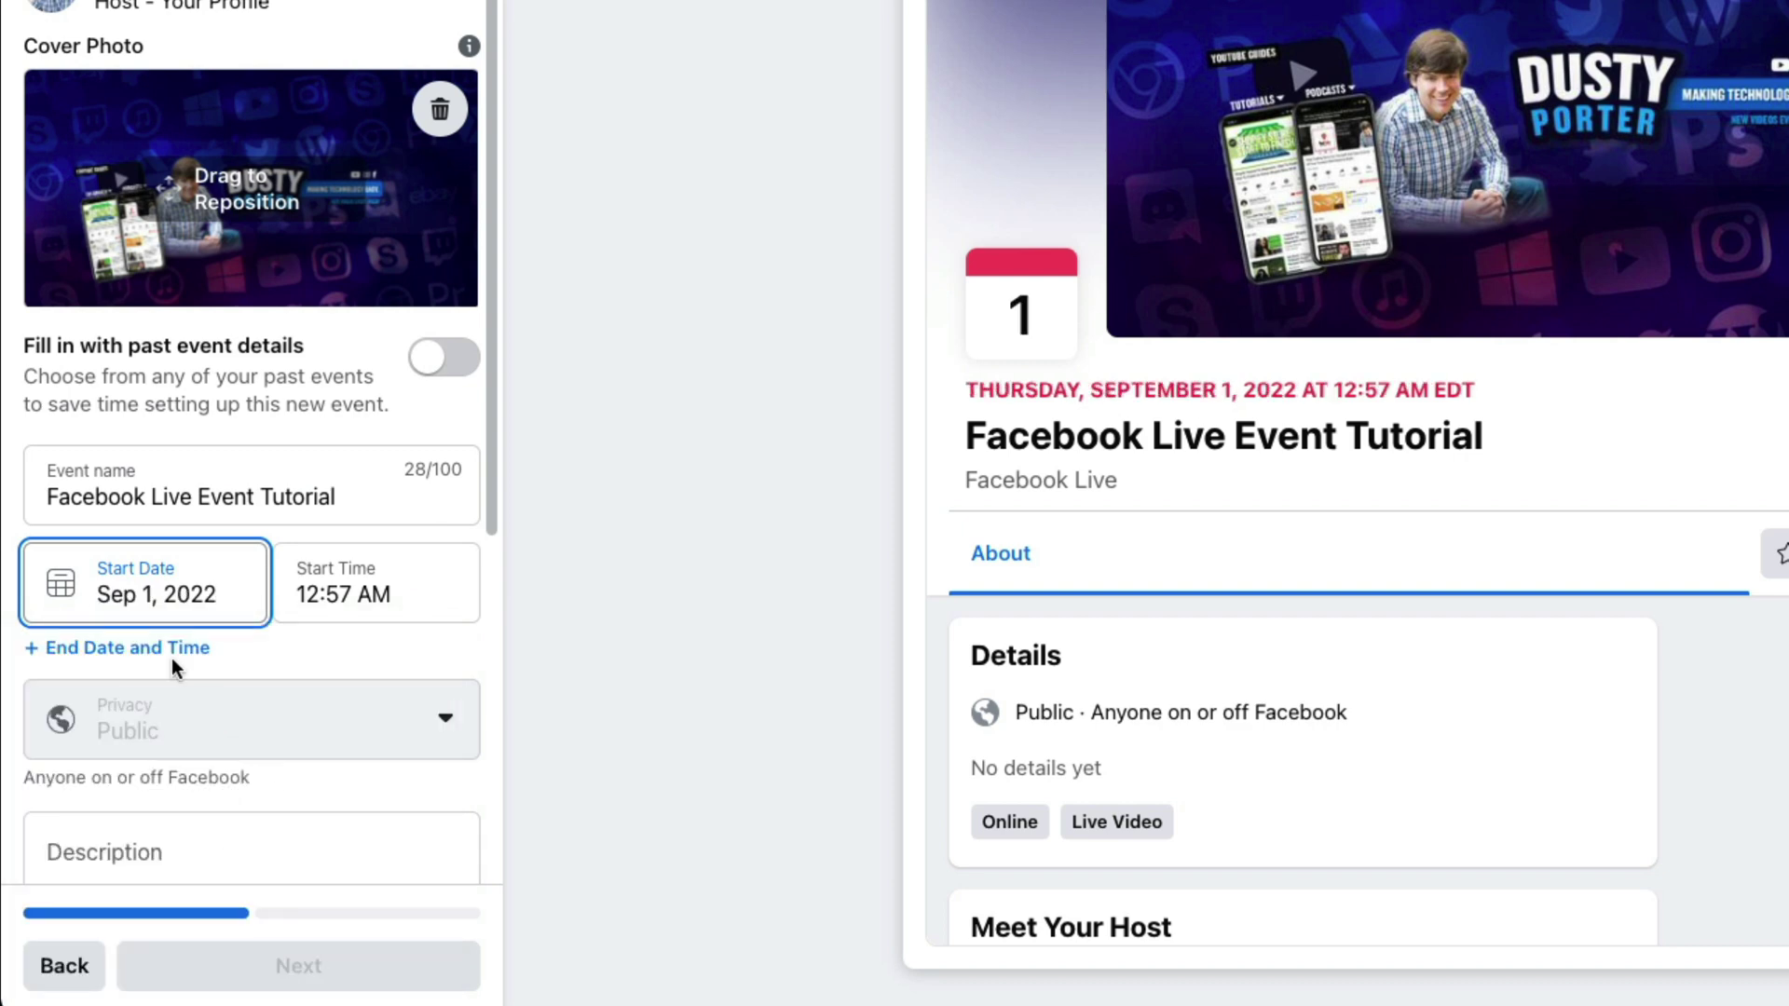
- Set the event's start time to 8:00 AM
left_click(336, 594)
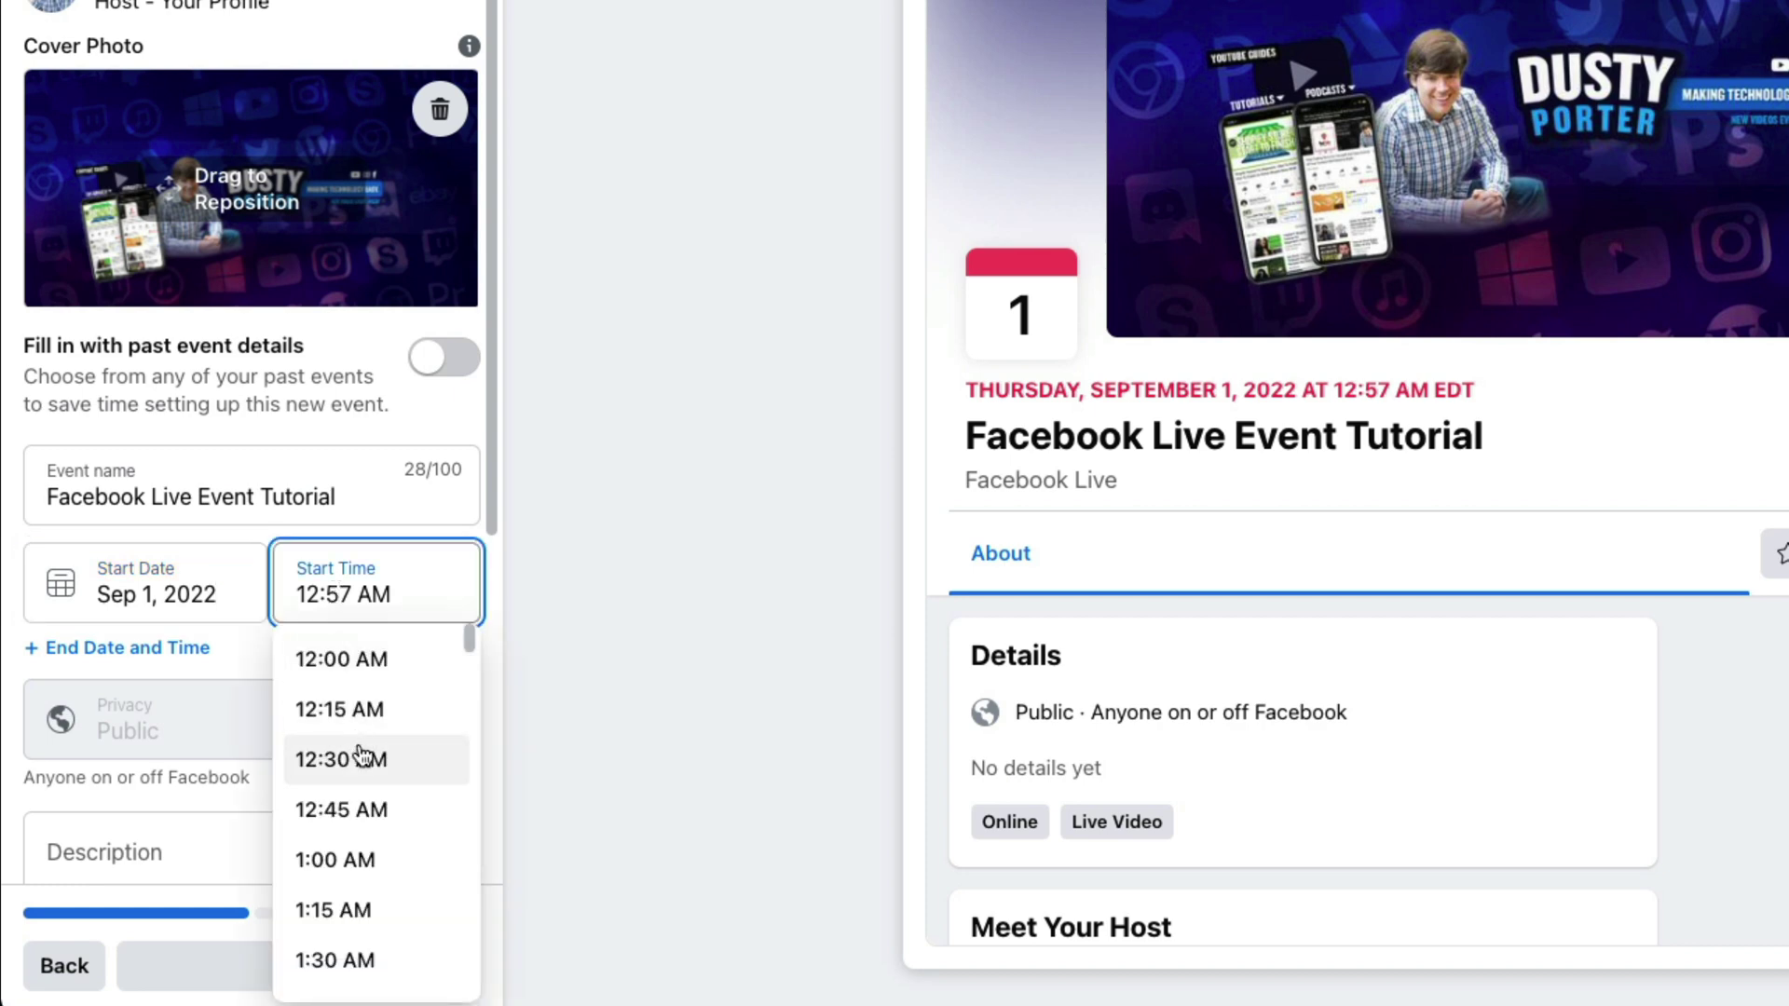
scroll(360, 751, "down", 4)
scroll(362, 753, "down", 13)
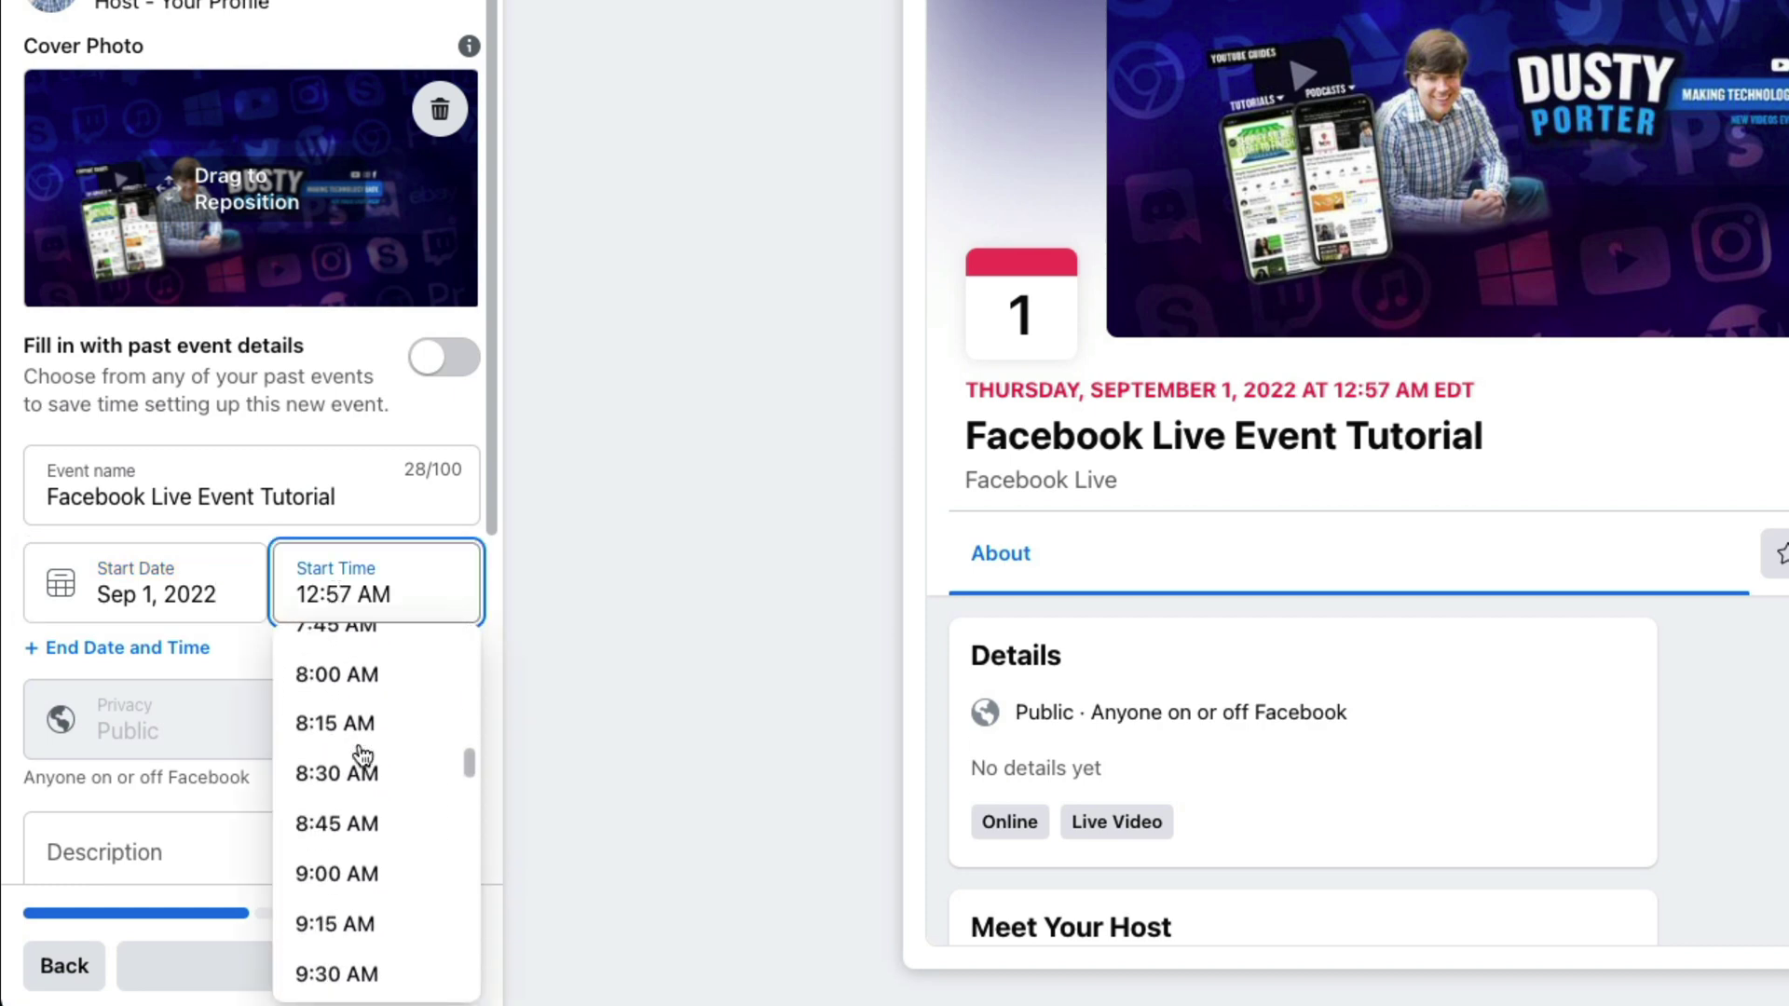
left_click(337, 687)
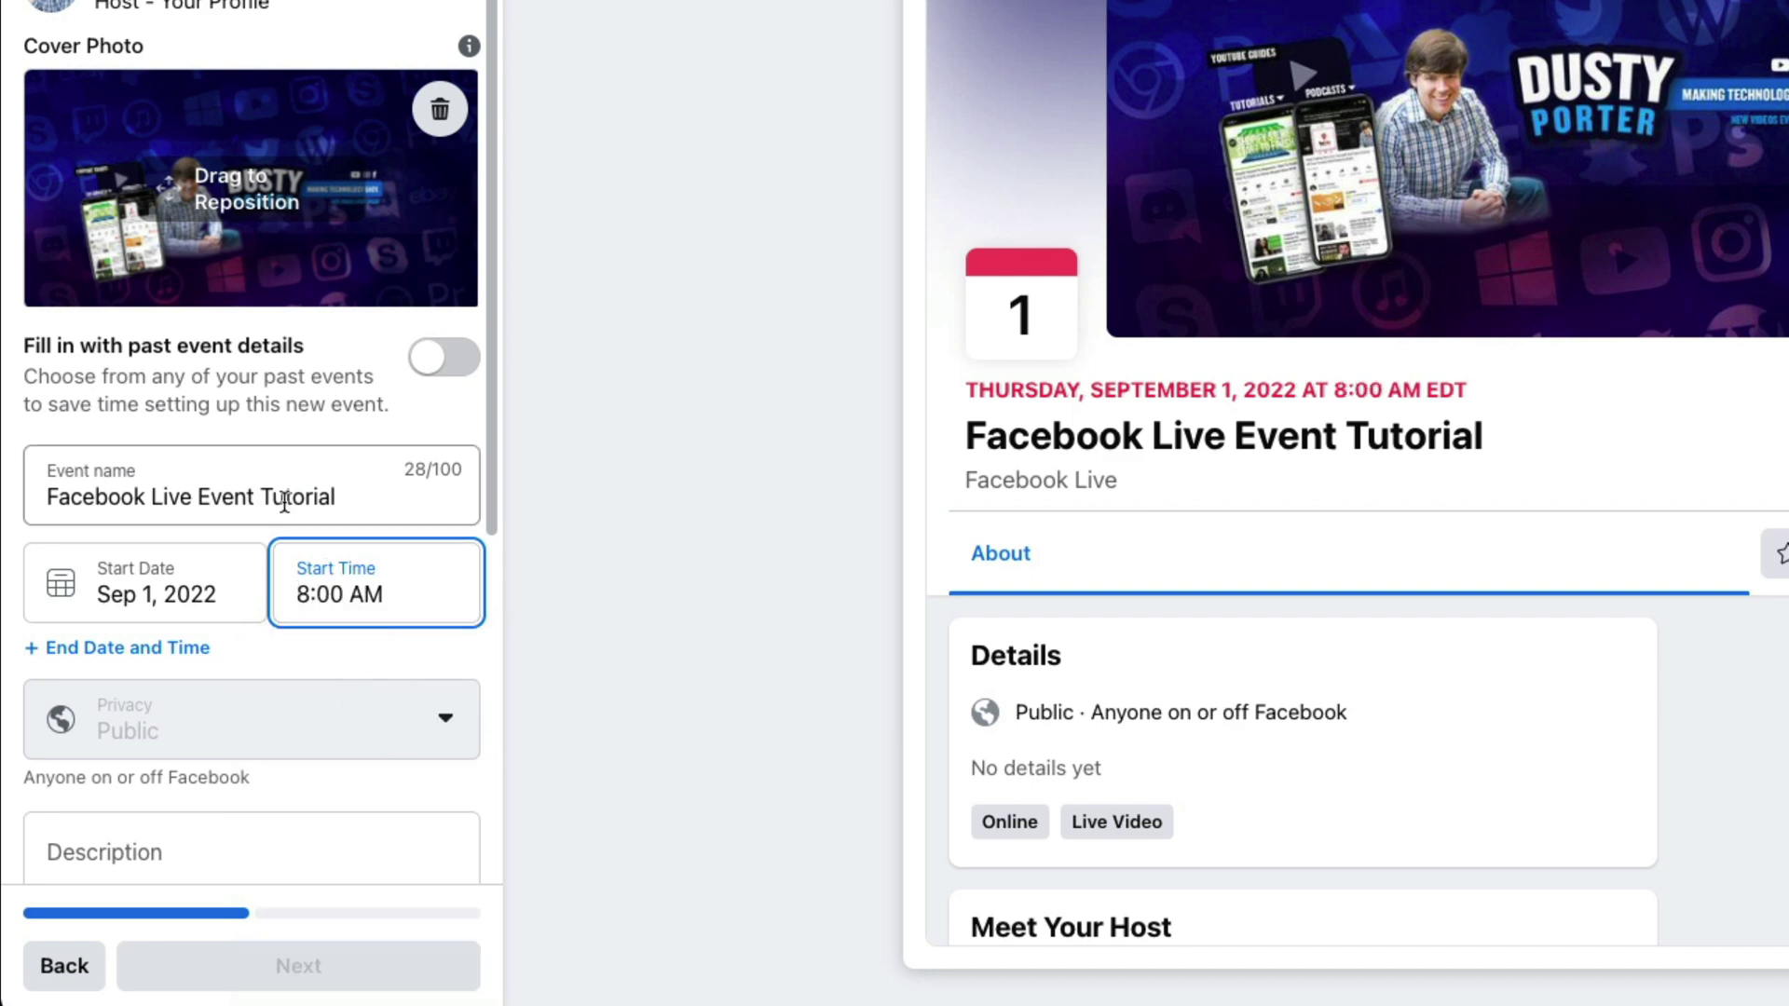
- Add an end time of 9:00 AM on September 1, 2022 for a one-hour event
left_click(94, 650)
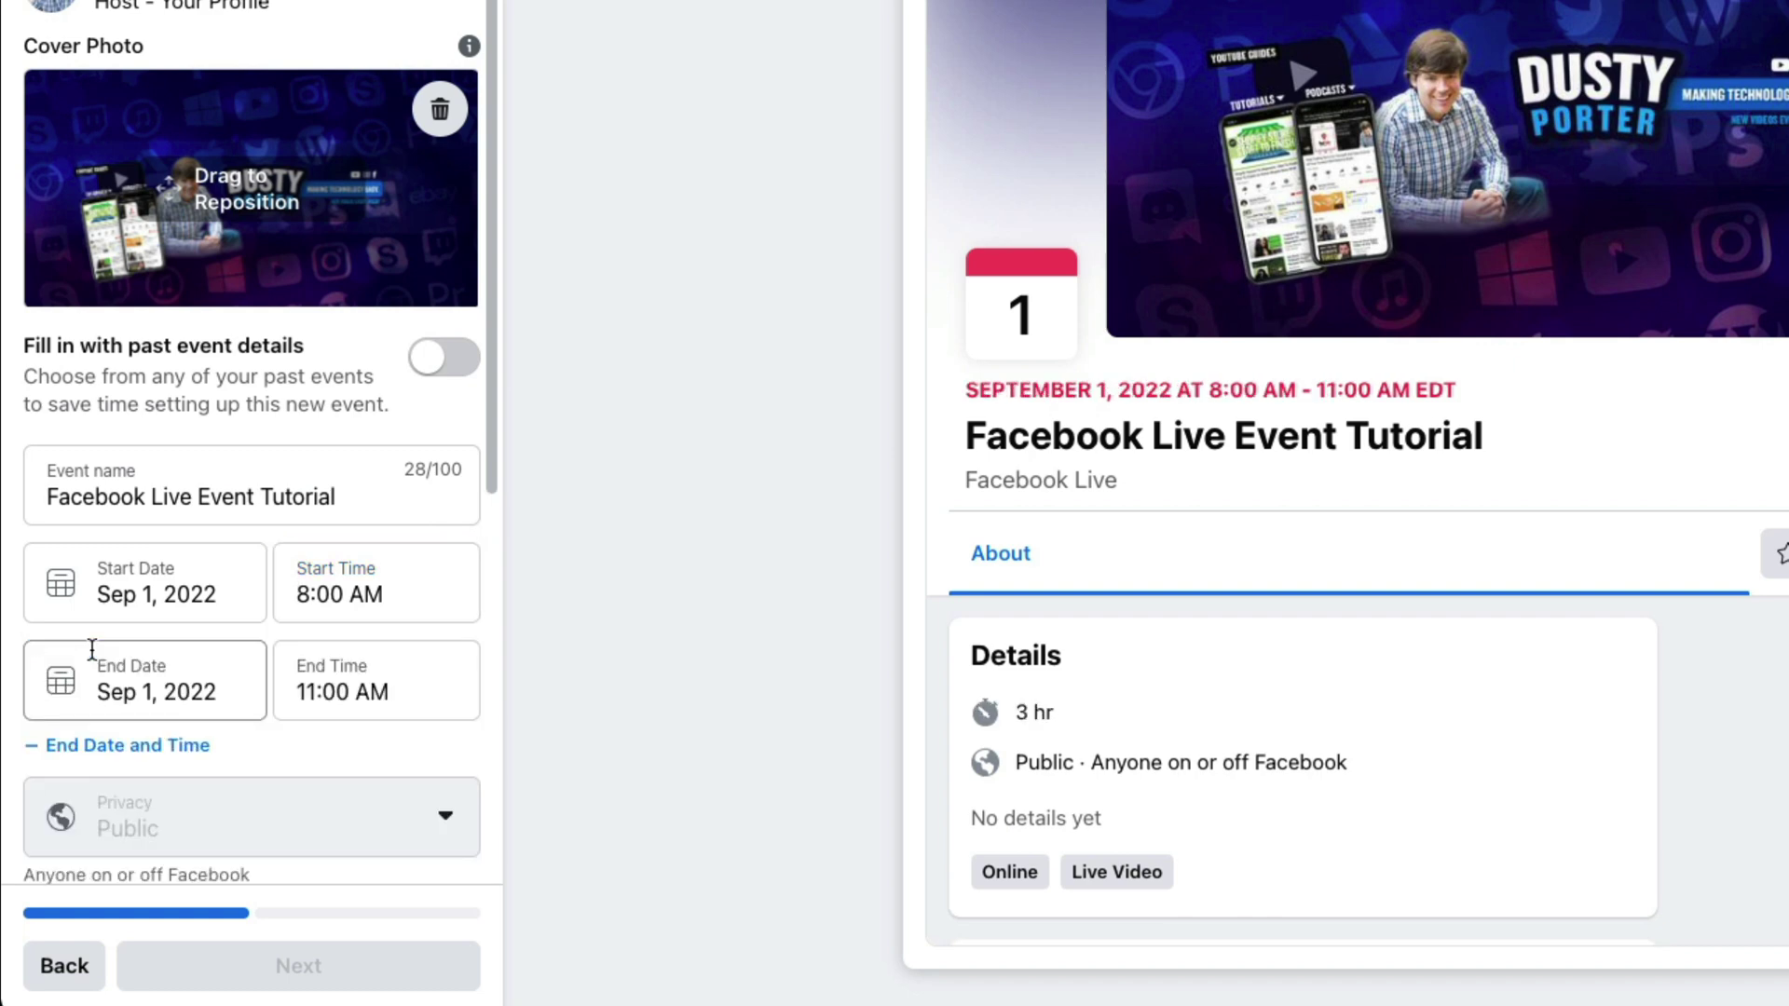
left_click(350, 692)
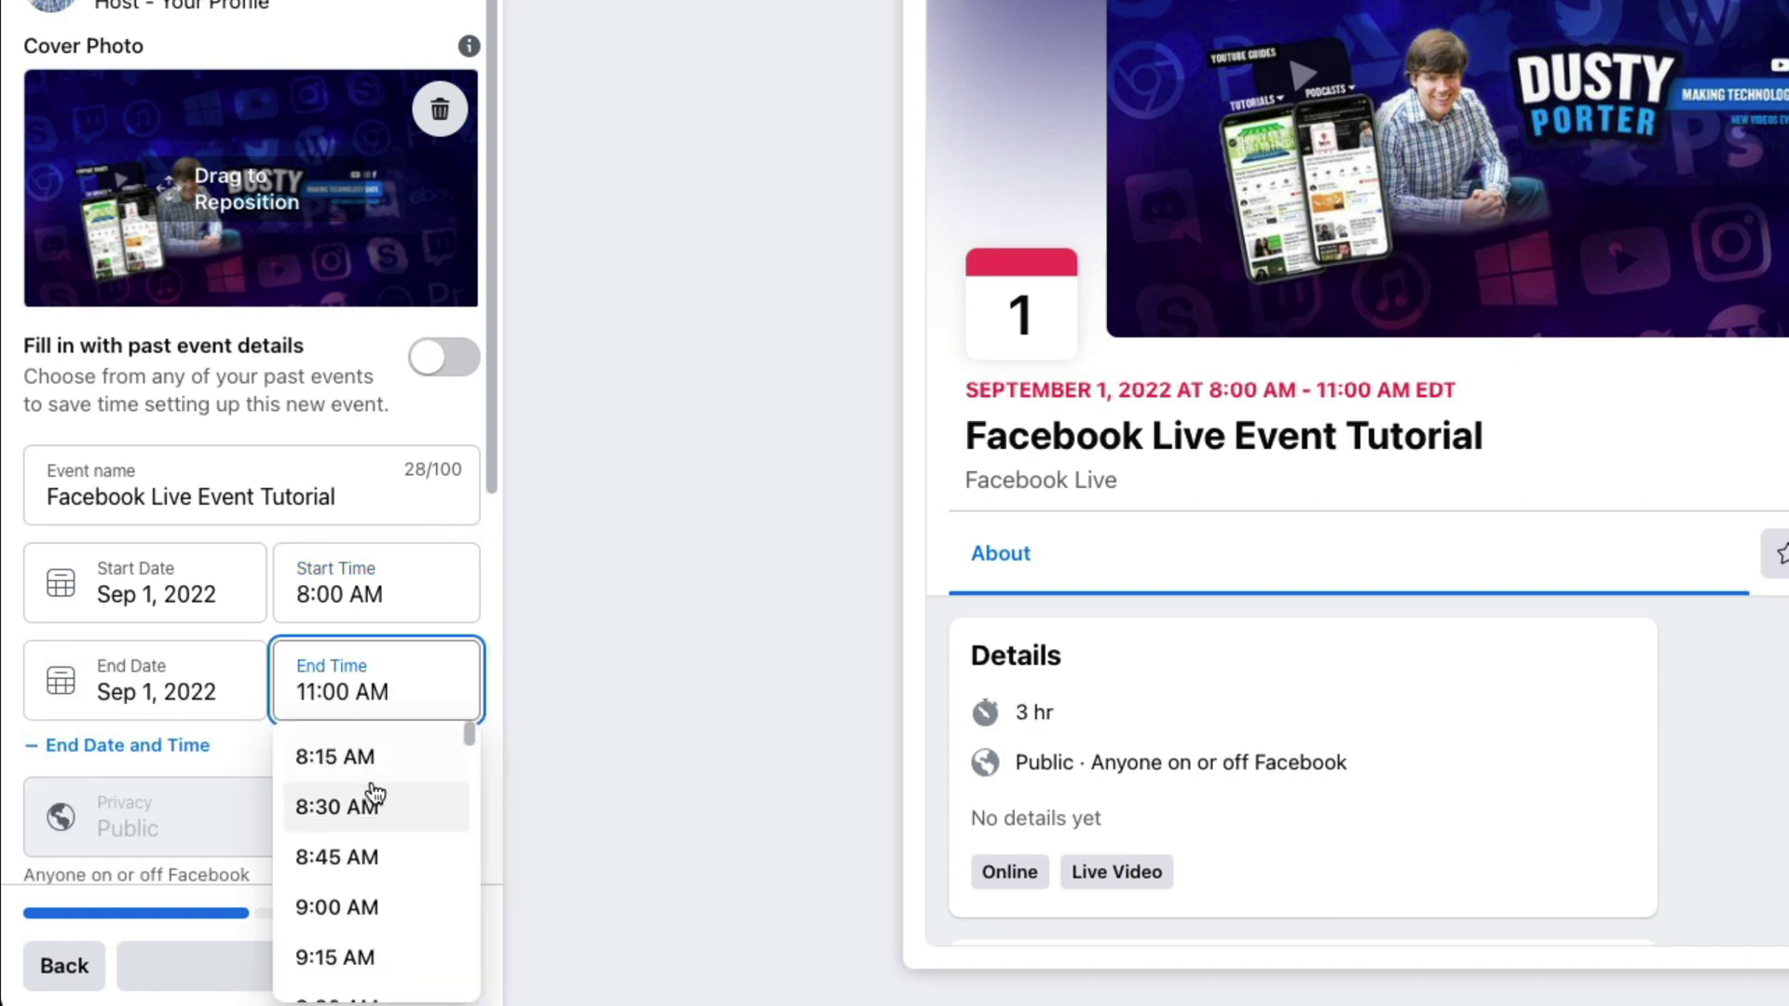
scroll(374, 794, "down", 1)
left_click(363, 848)
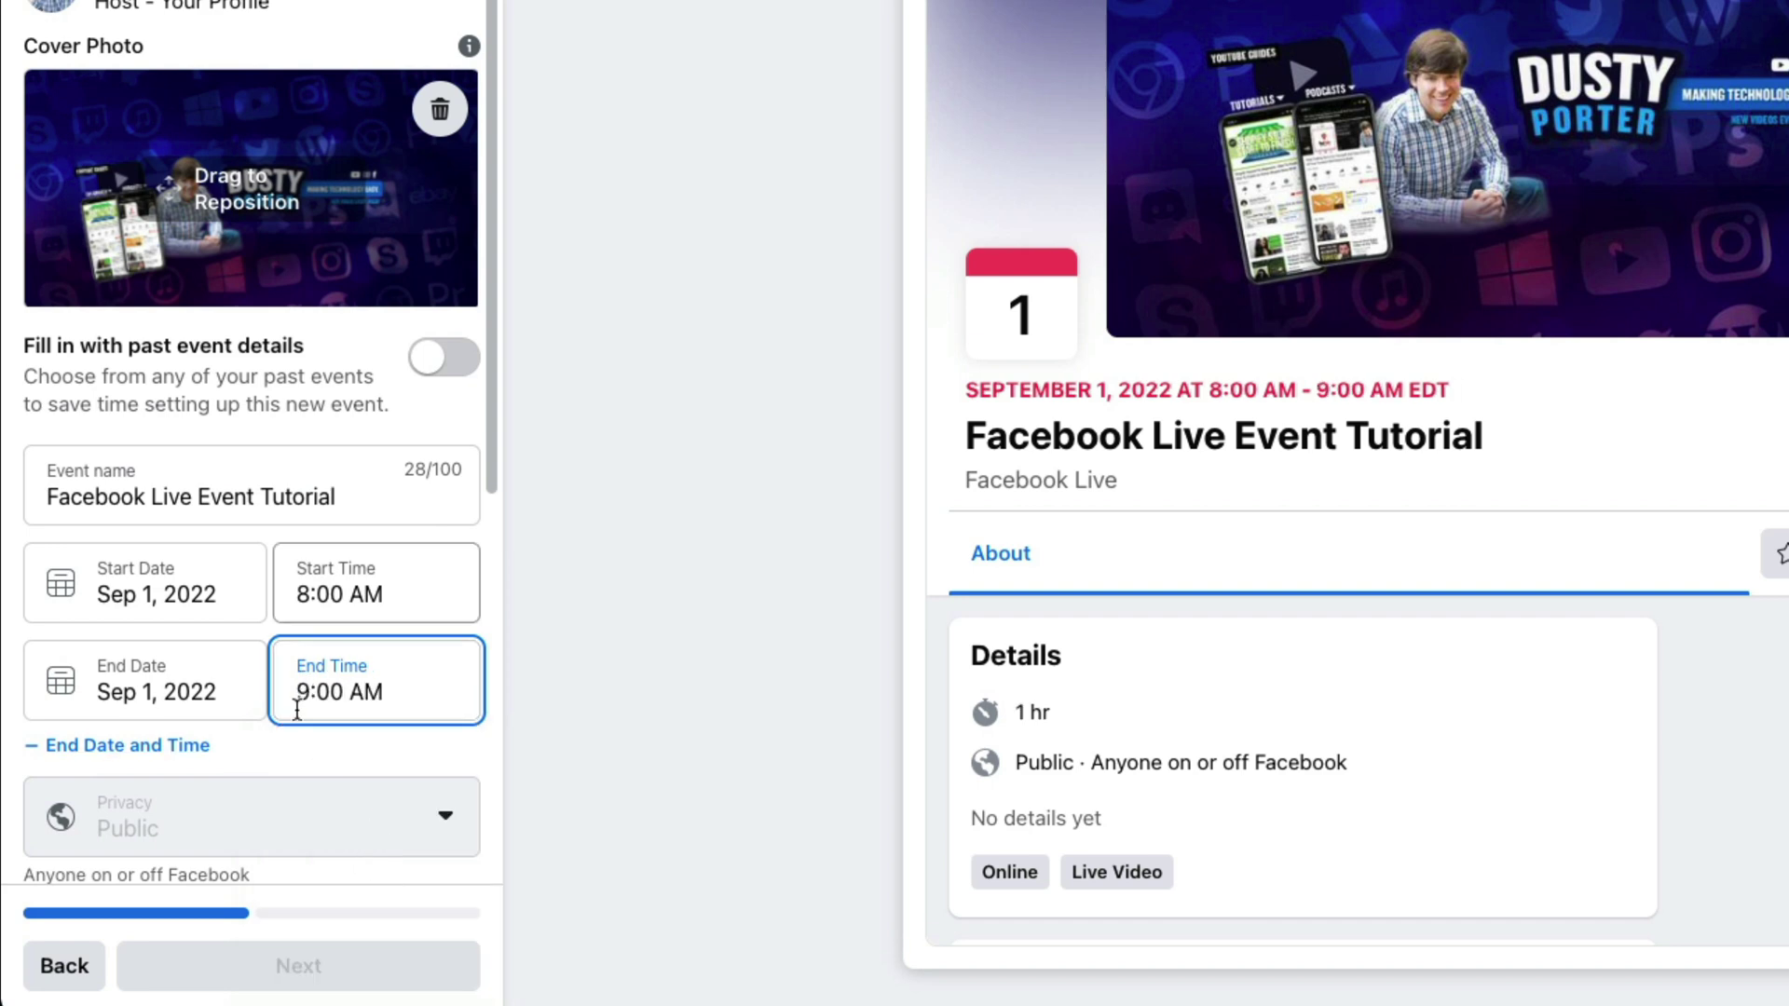
scroll(367, 736, "down", 3)
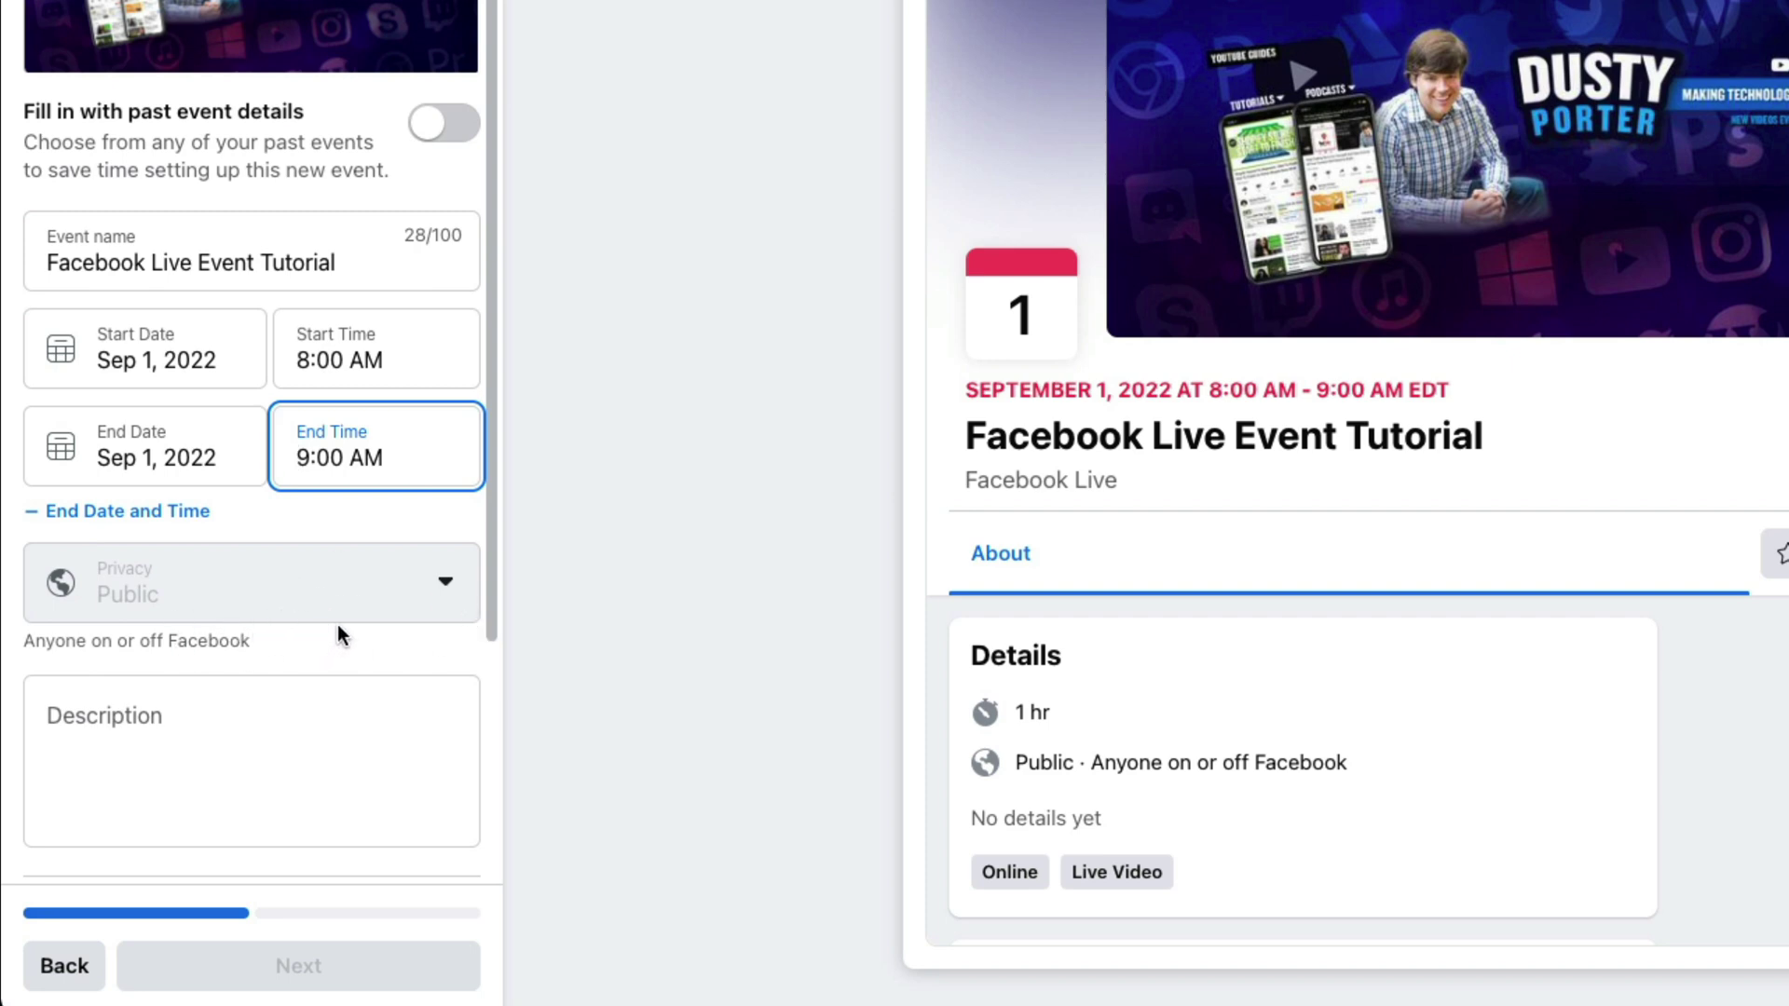
- Enter the description 'Learn how to create a live event on FB.' and scroll back to the cover photo
scroll(338, 629, "down", 4)
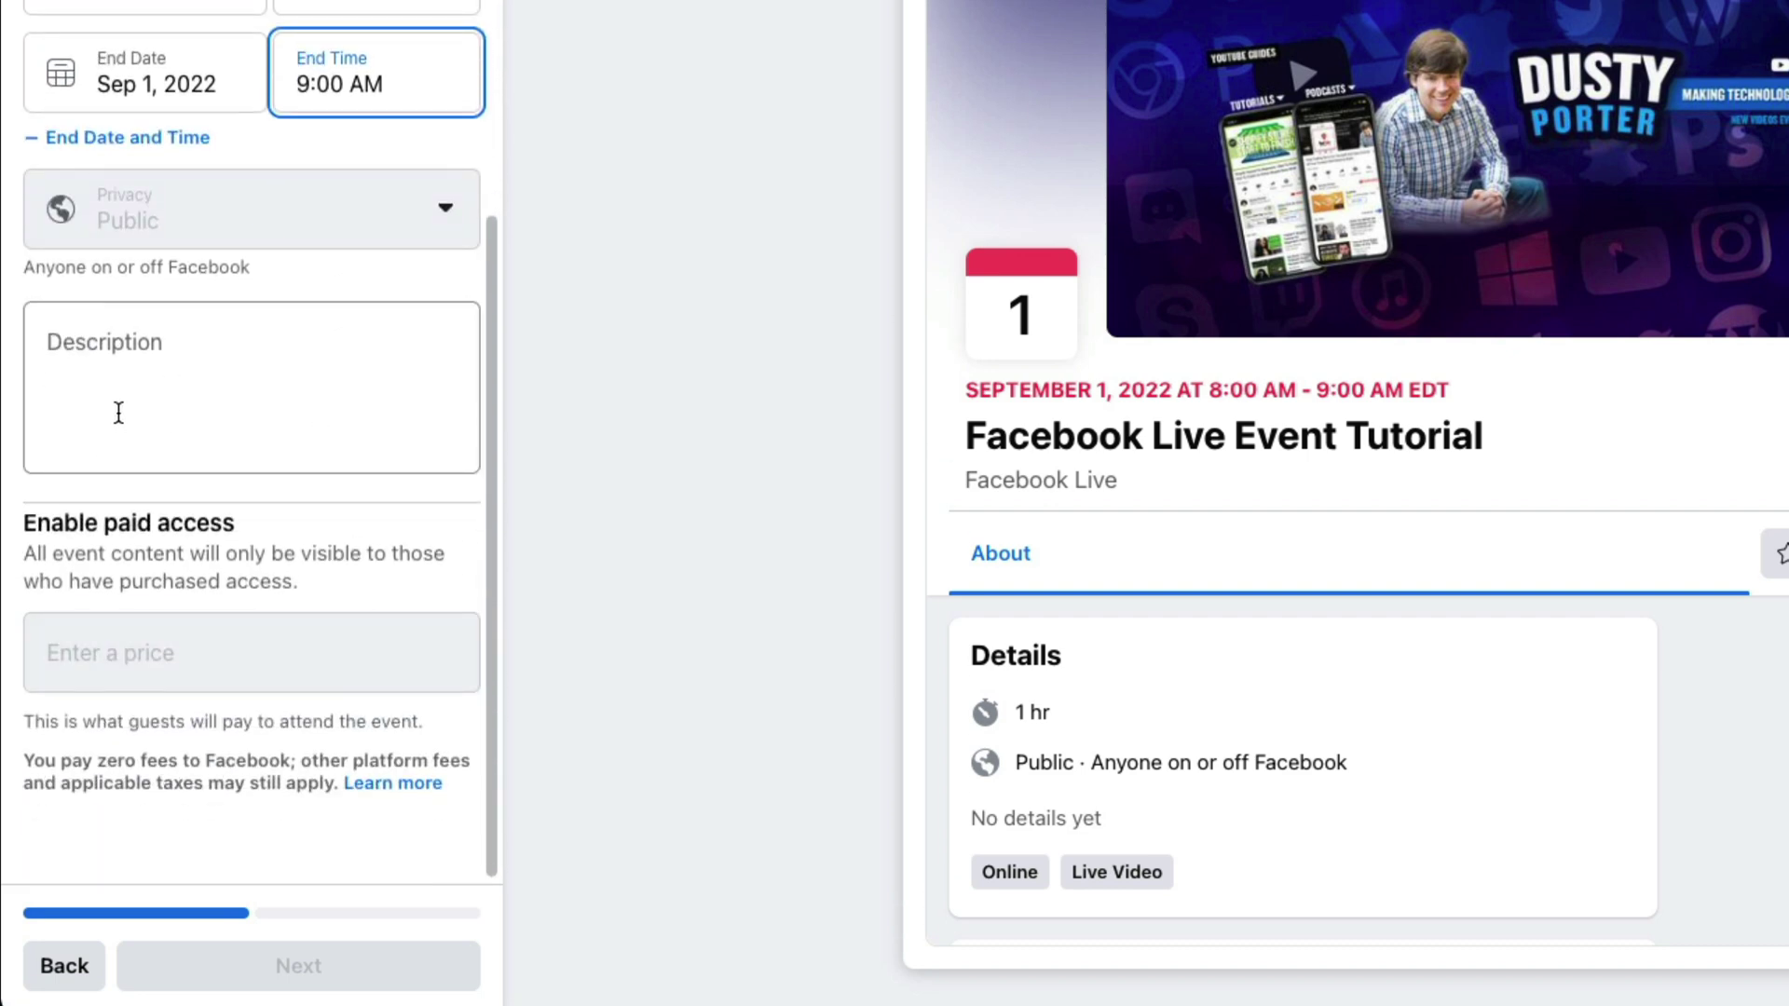
left_click(119, 373)
type("Learn how to create a live event on FB.")
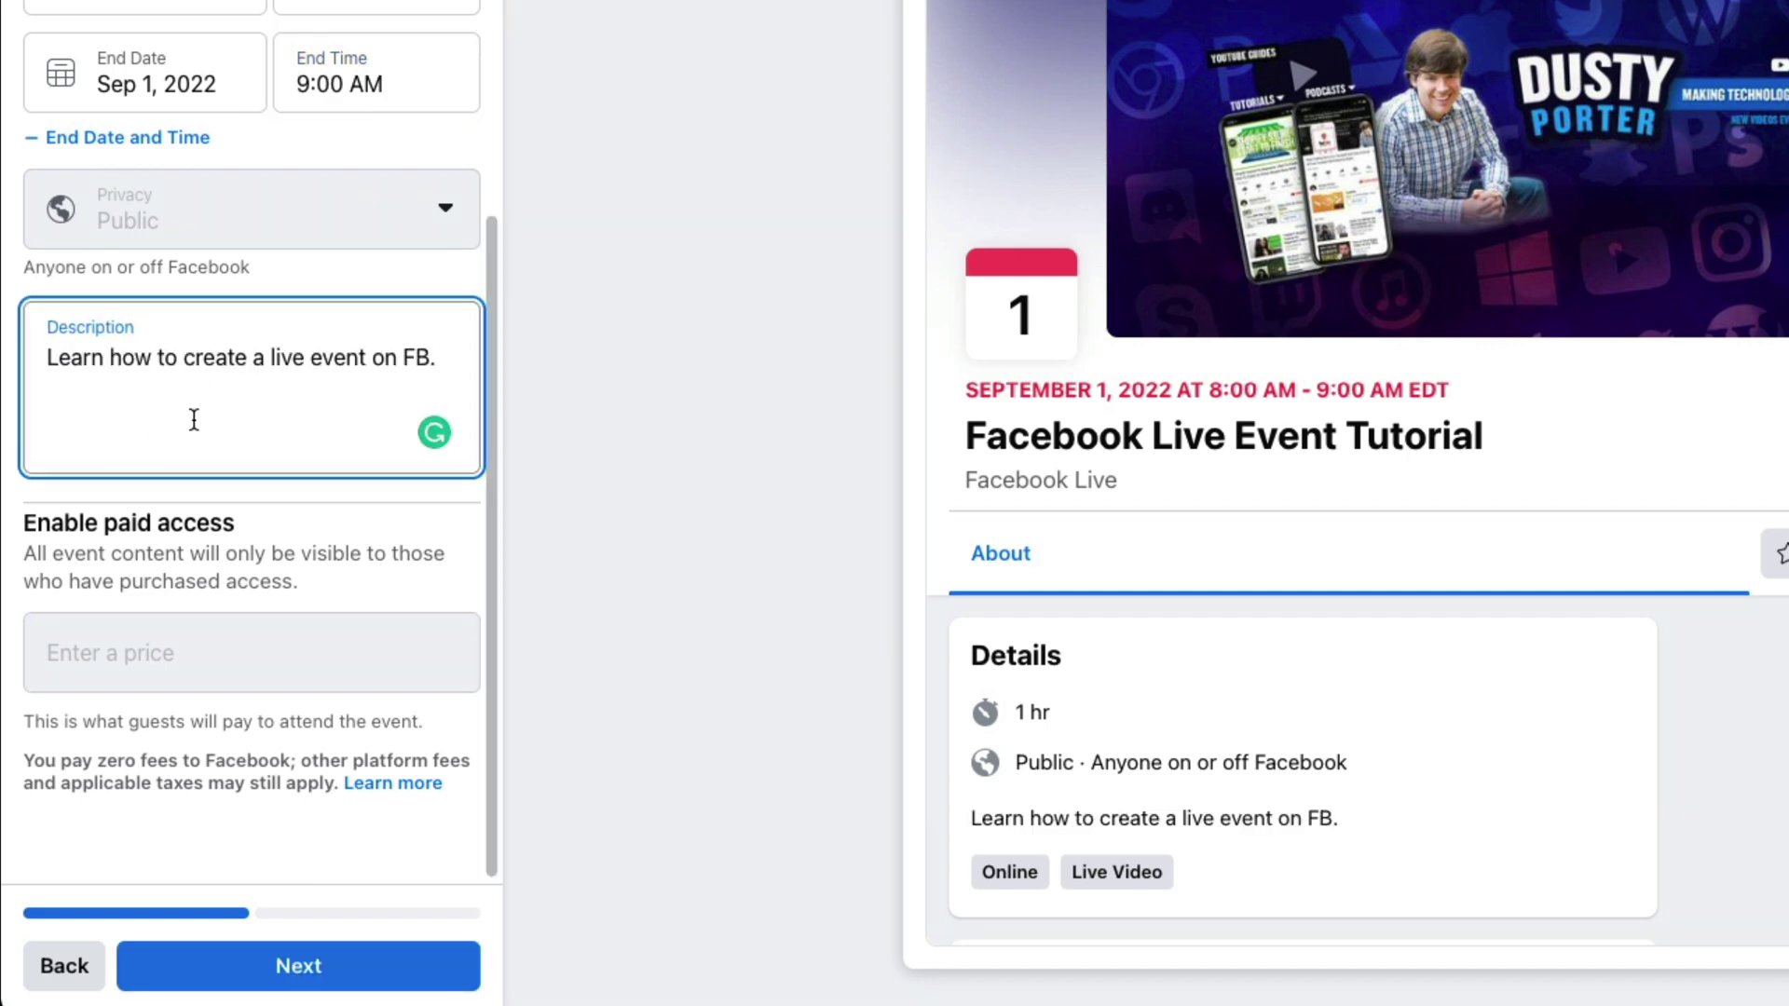
scroll(223, 484, "down", 1)
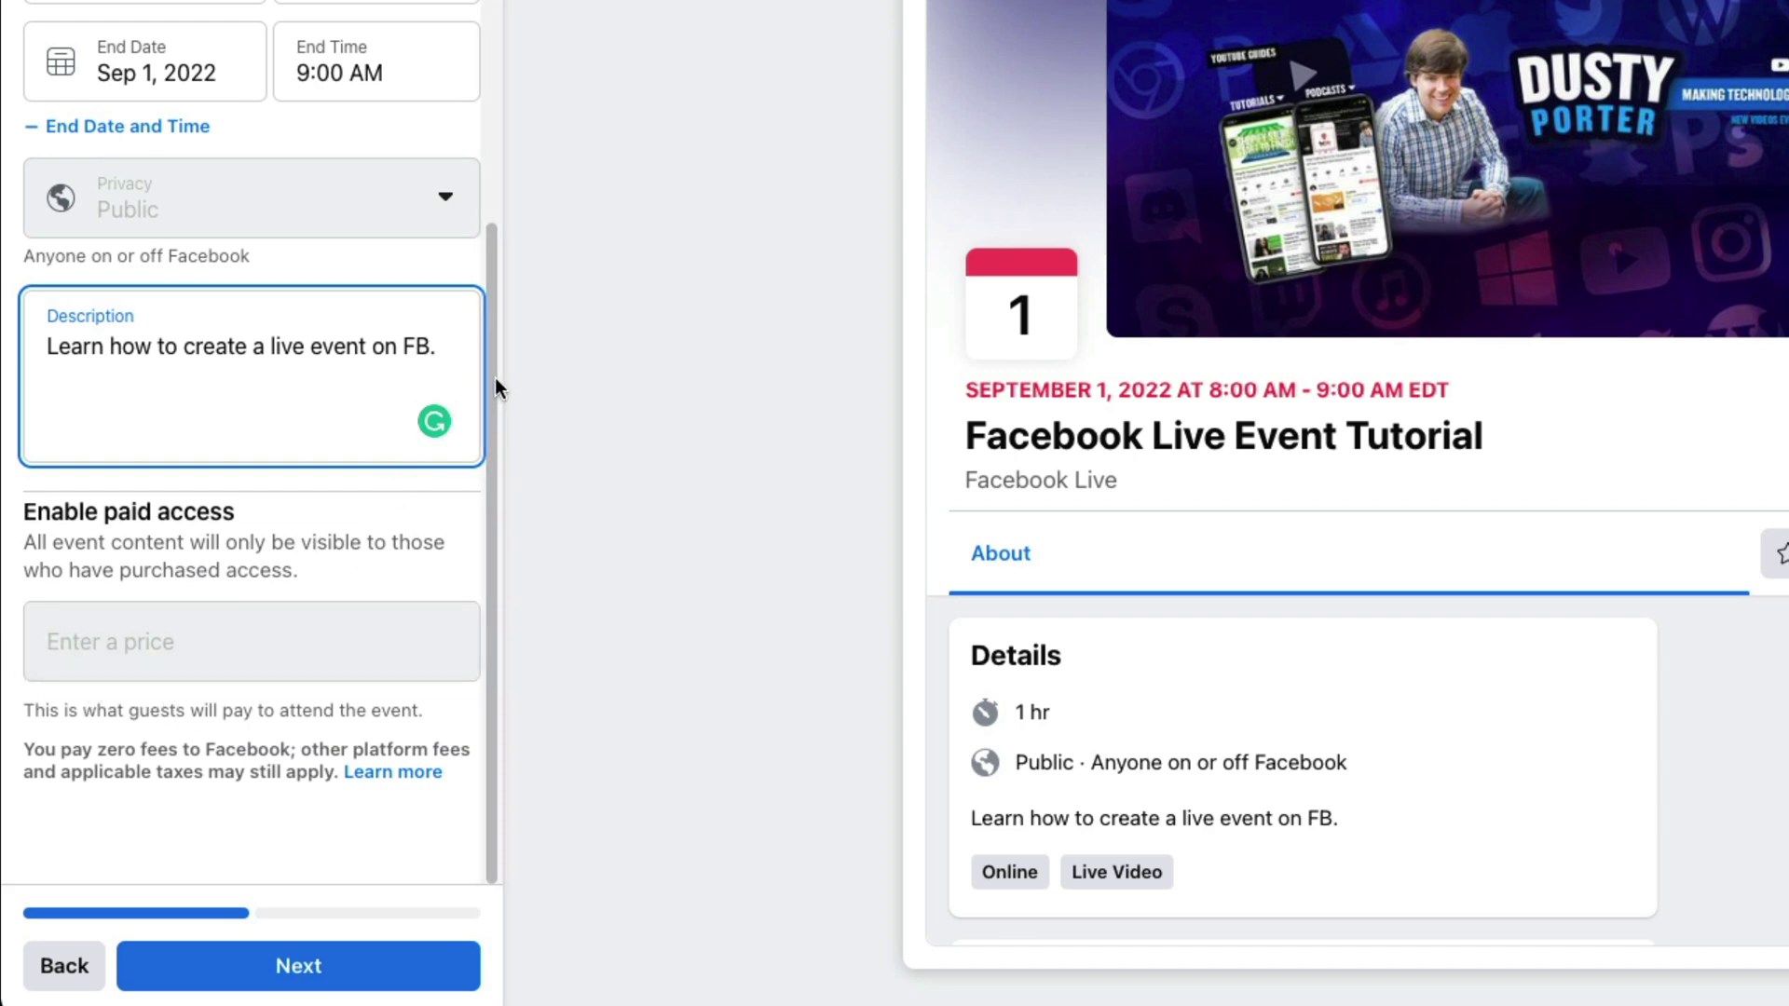
left_click_drag(483, 531, 489, 93)
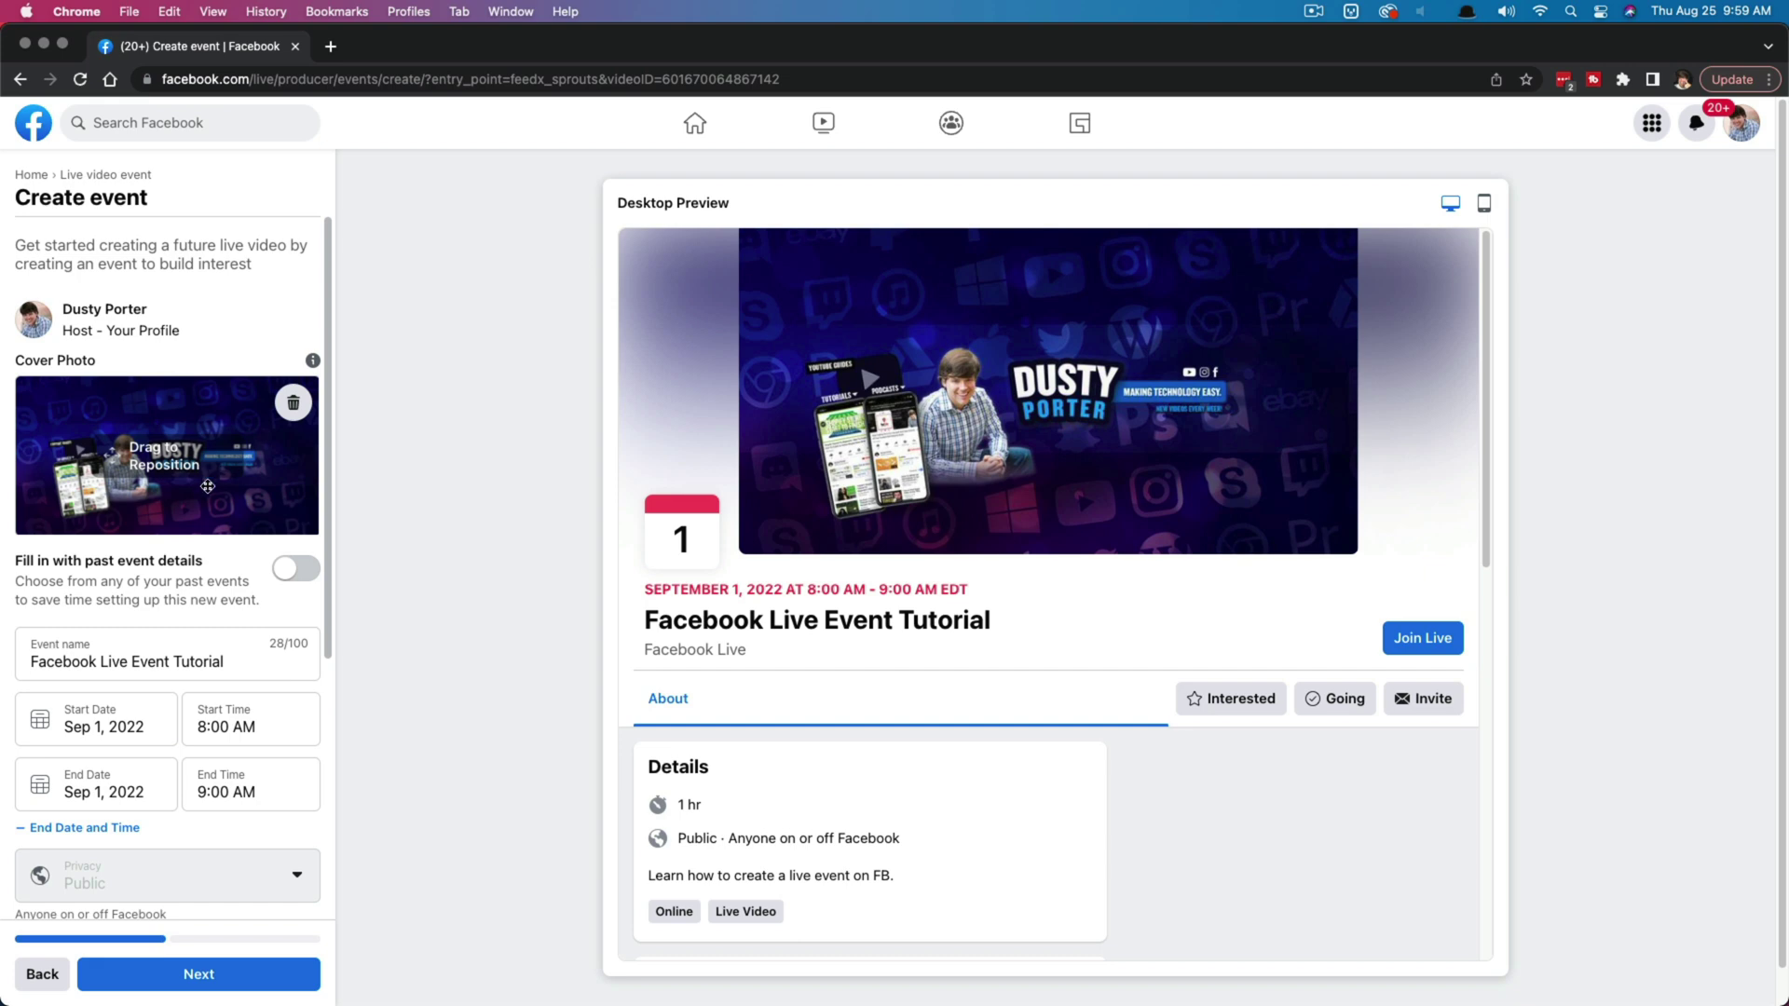
- Replace the cover with the 'How to Create Facebook Live Event' image and shift it within the banner
left_click(294, 403)
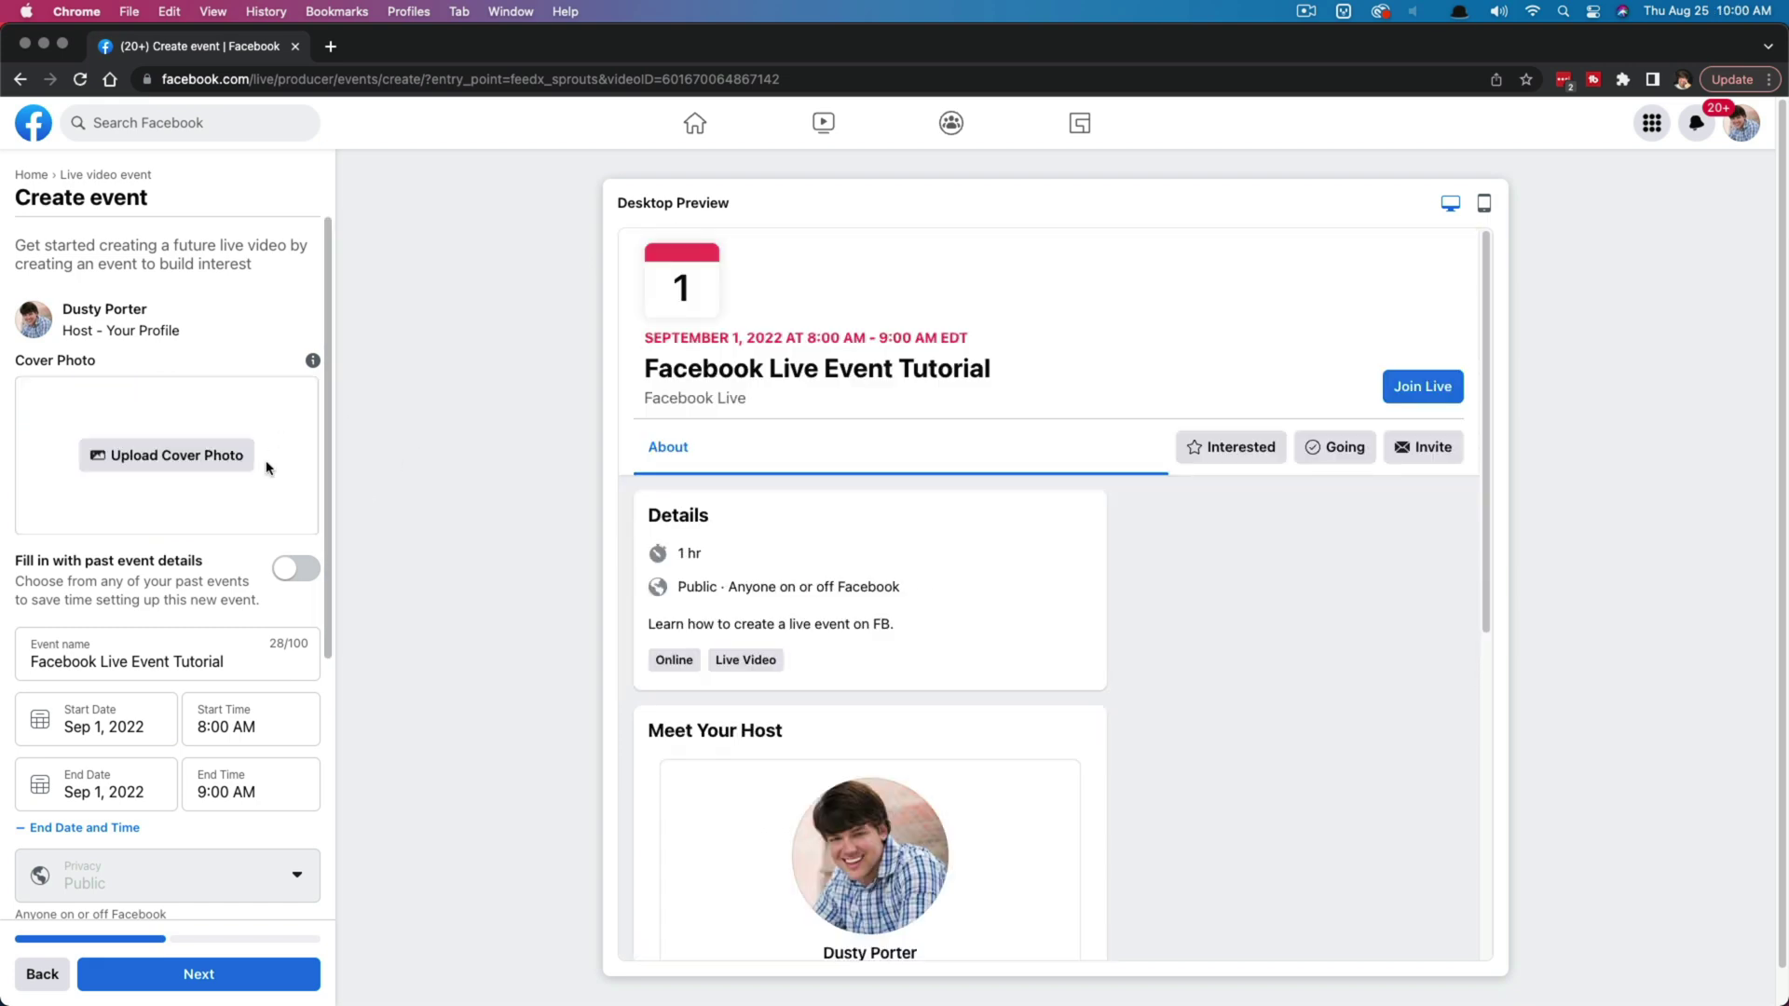
left_click(159, 455)
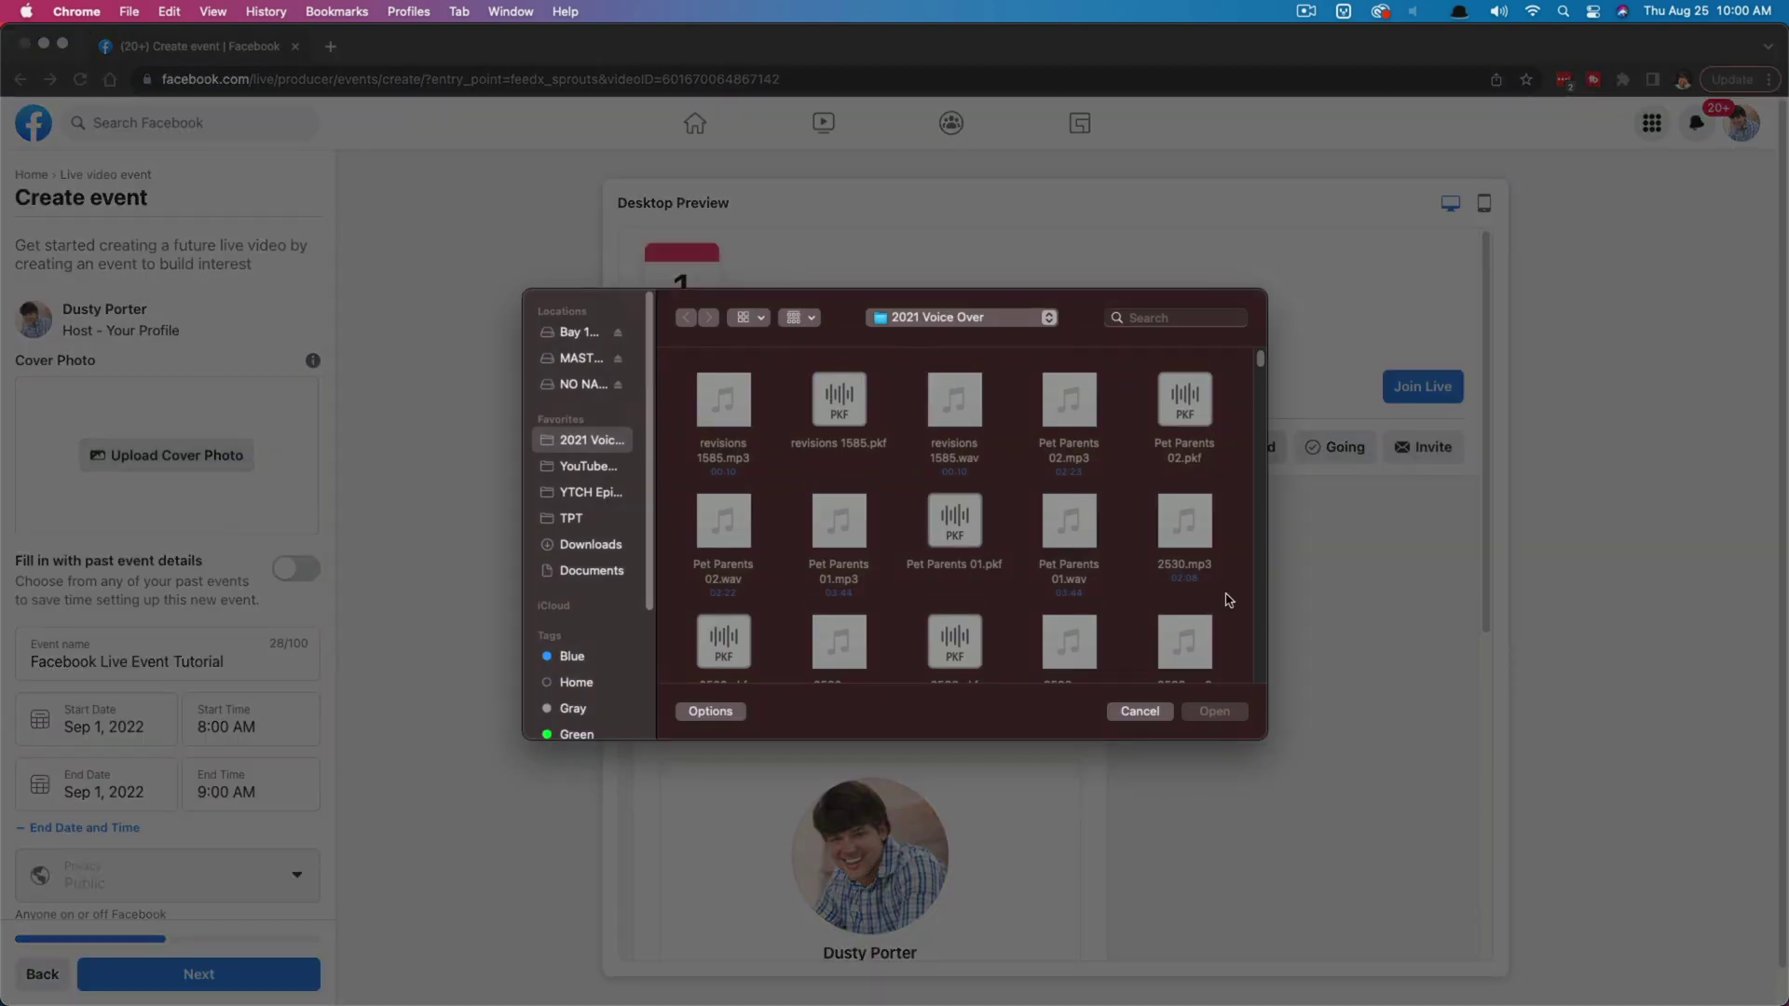
left_click(1142, 713)
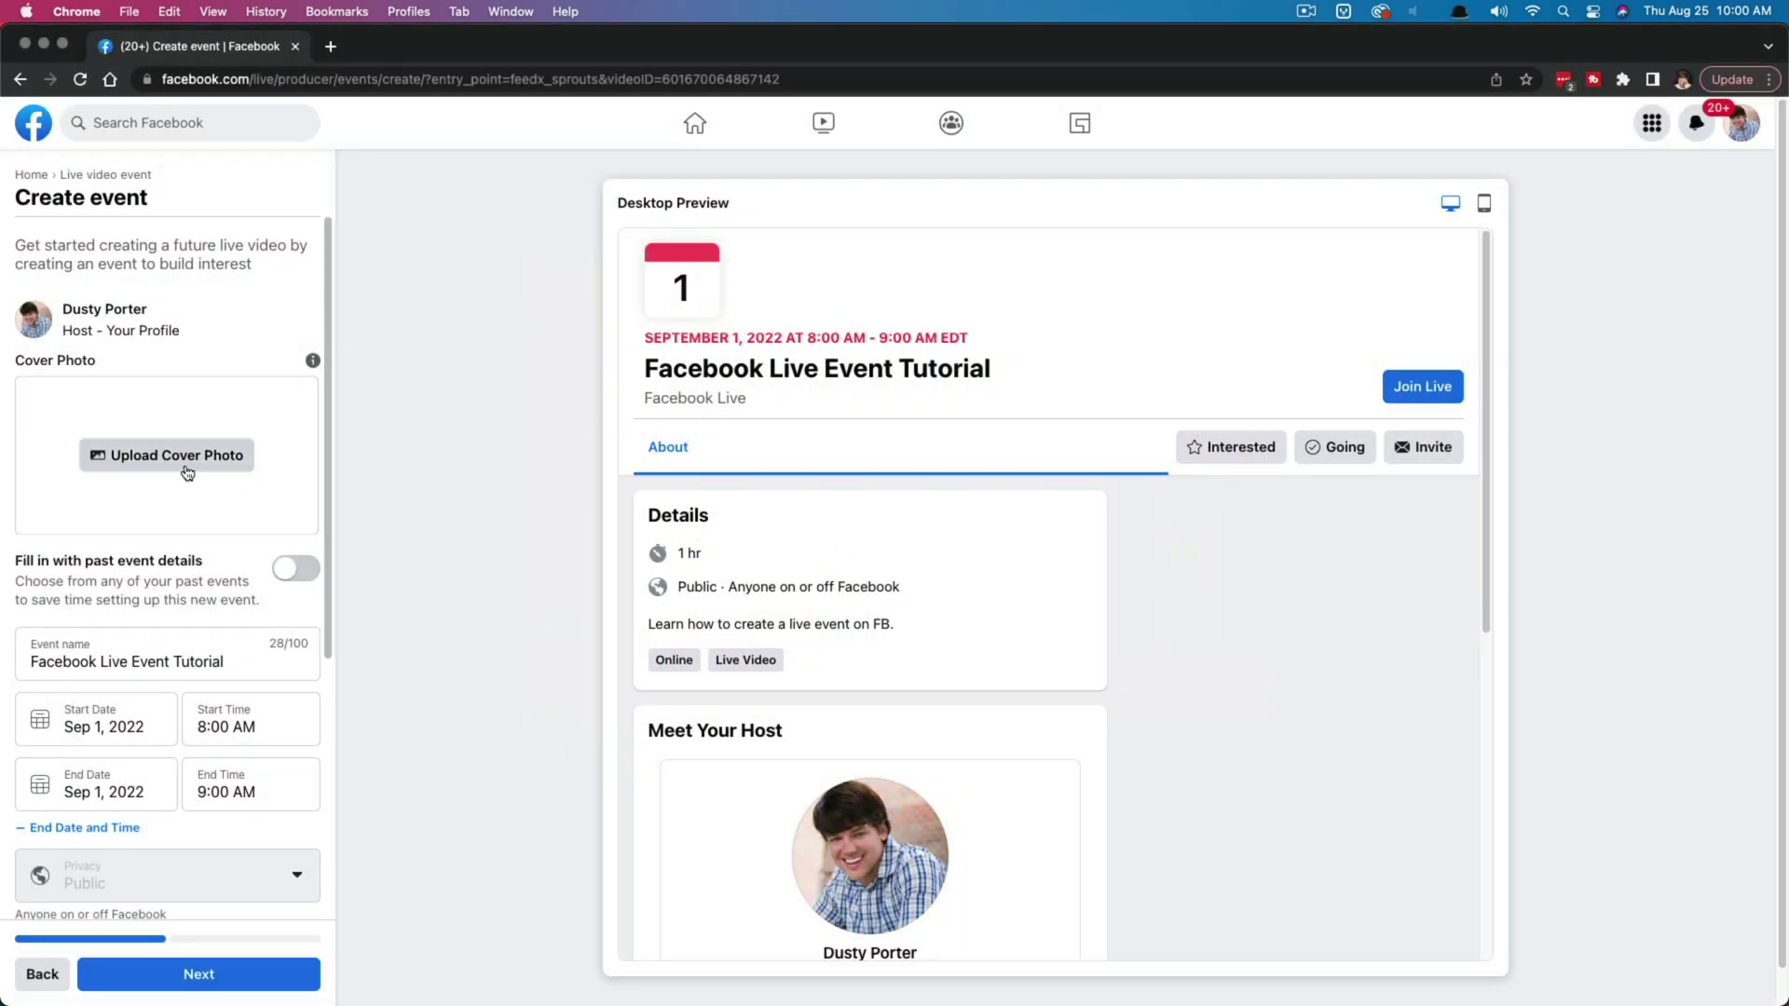
left_click(187, 466)
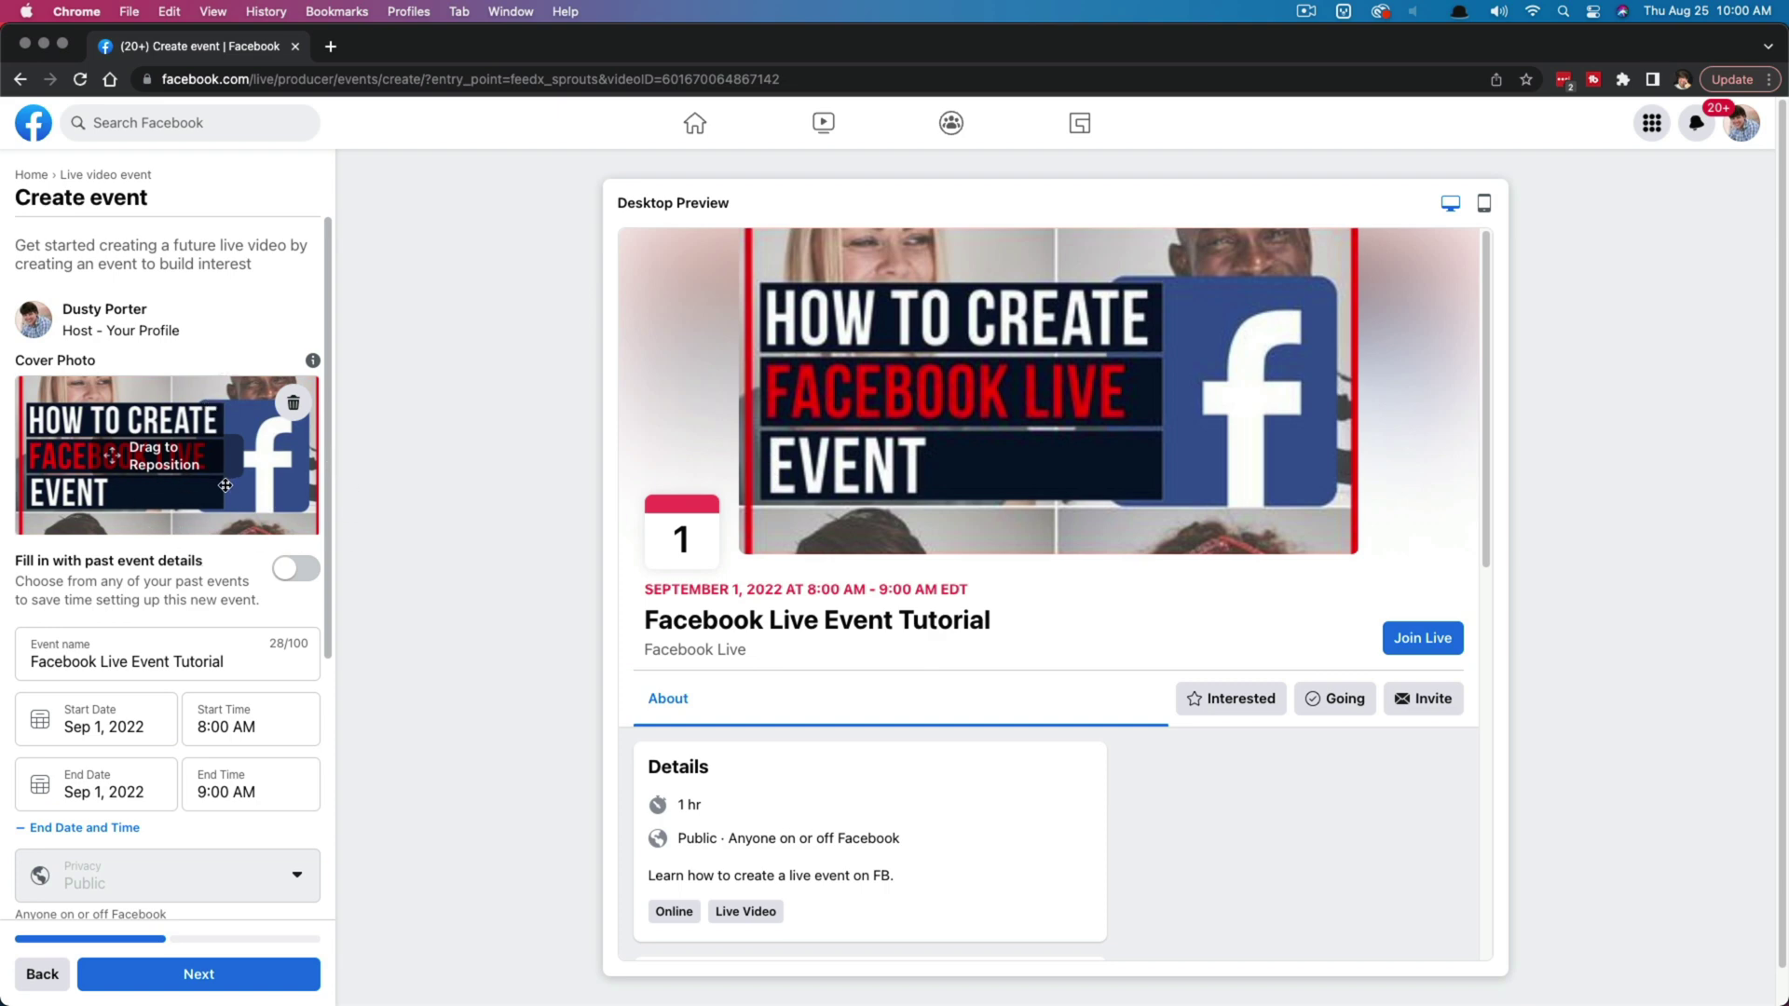
left_click_drag(112, 456, 172, 506)
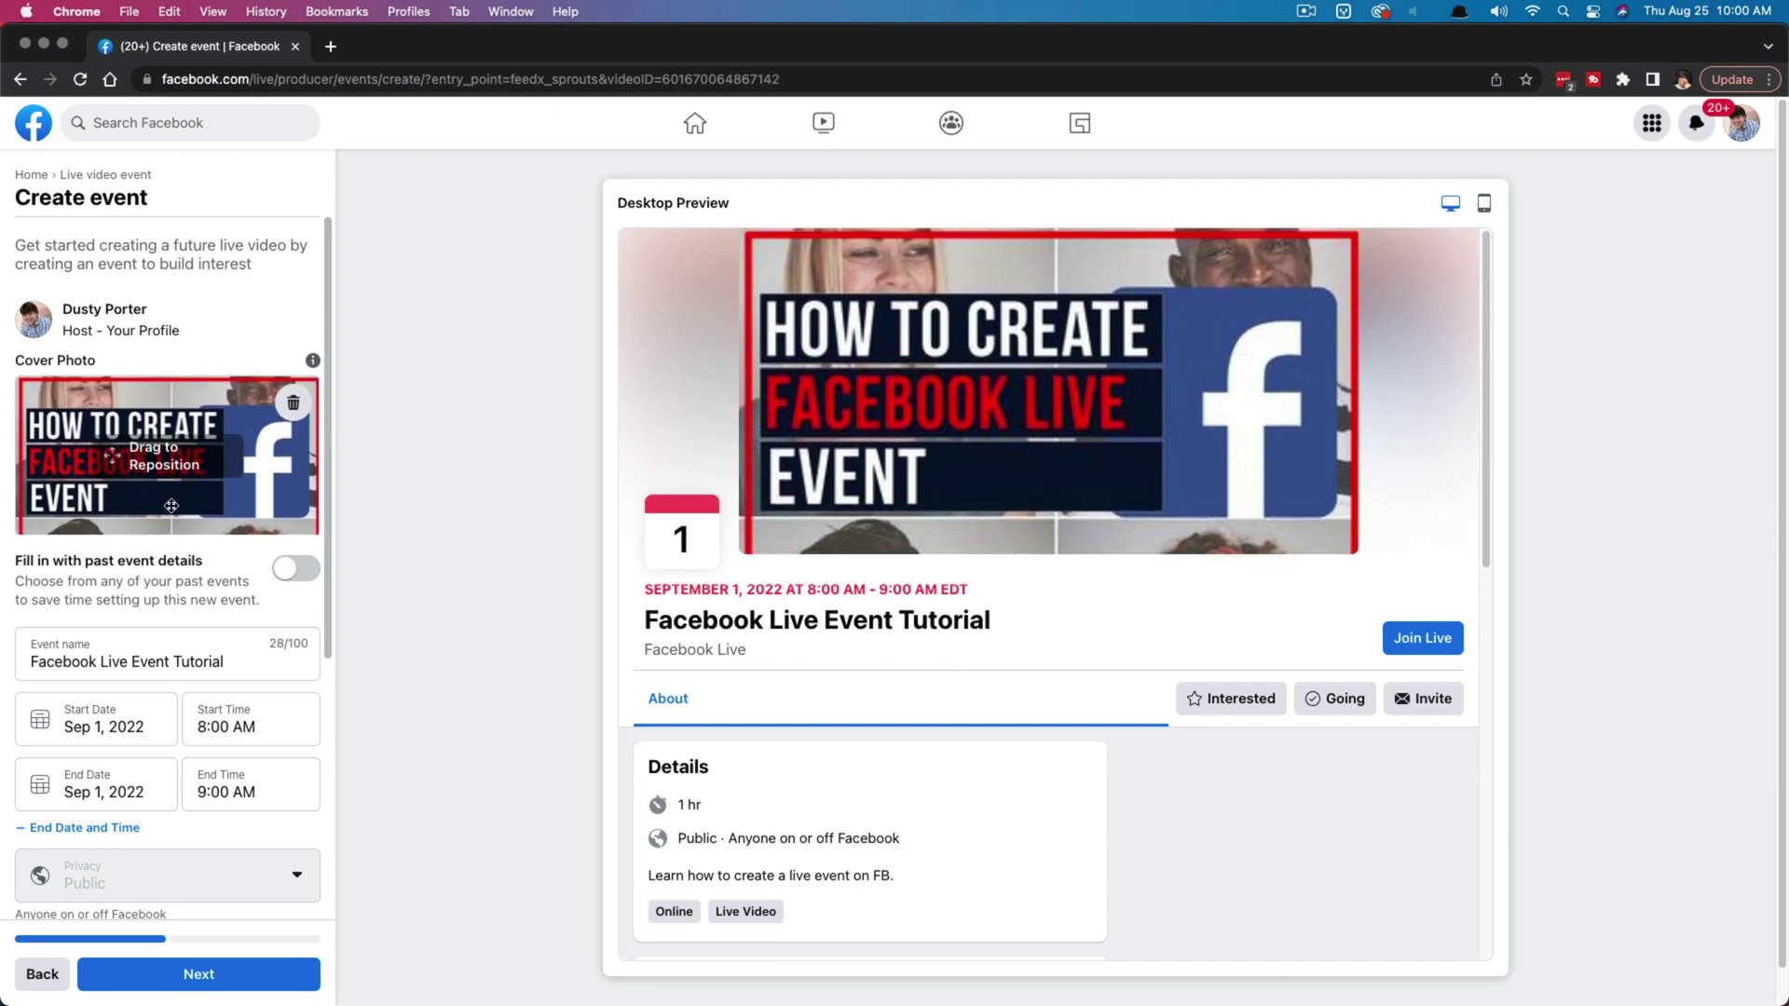
- Move to the Personalize step and save event options allowing only hosts to post
left_click(215, 979)
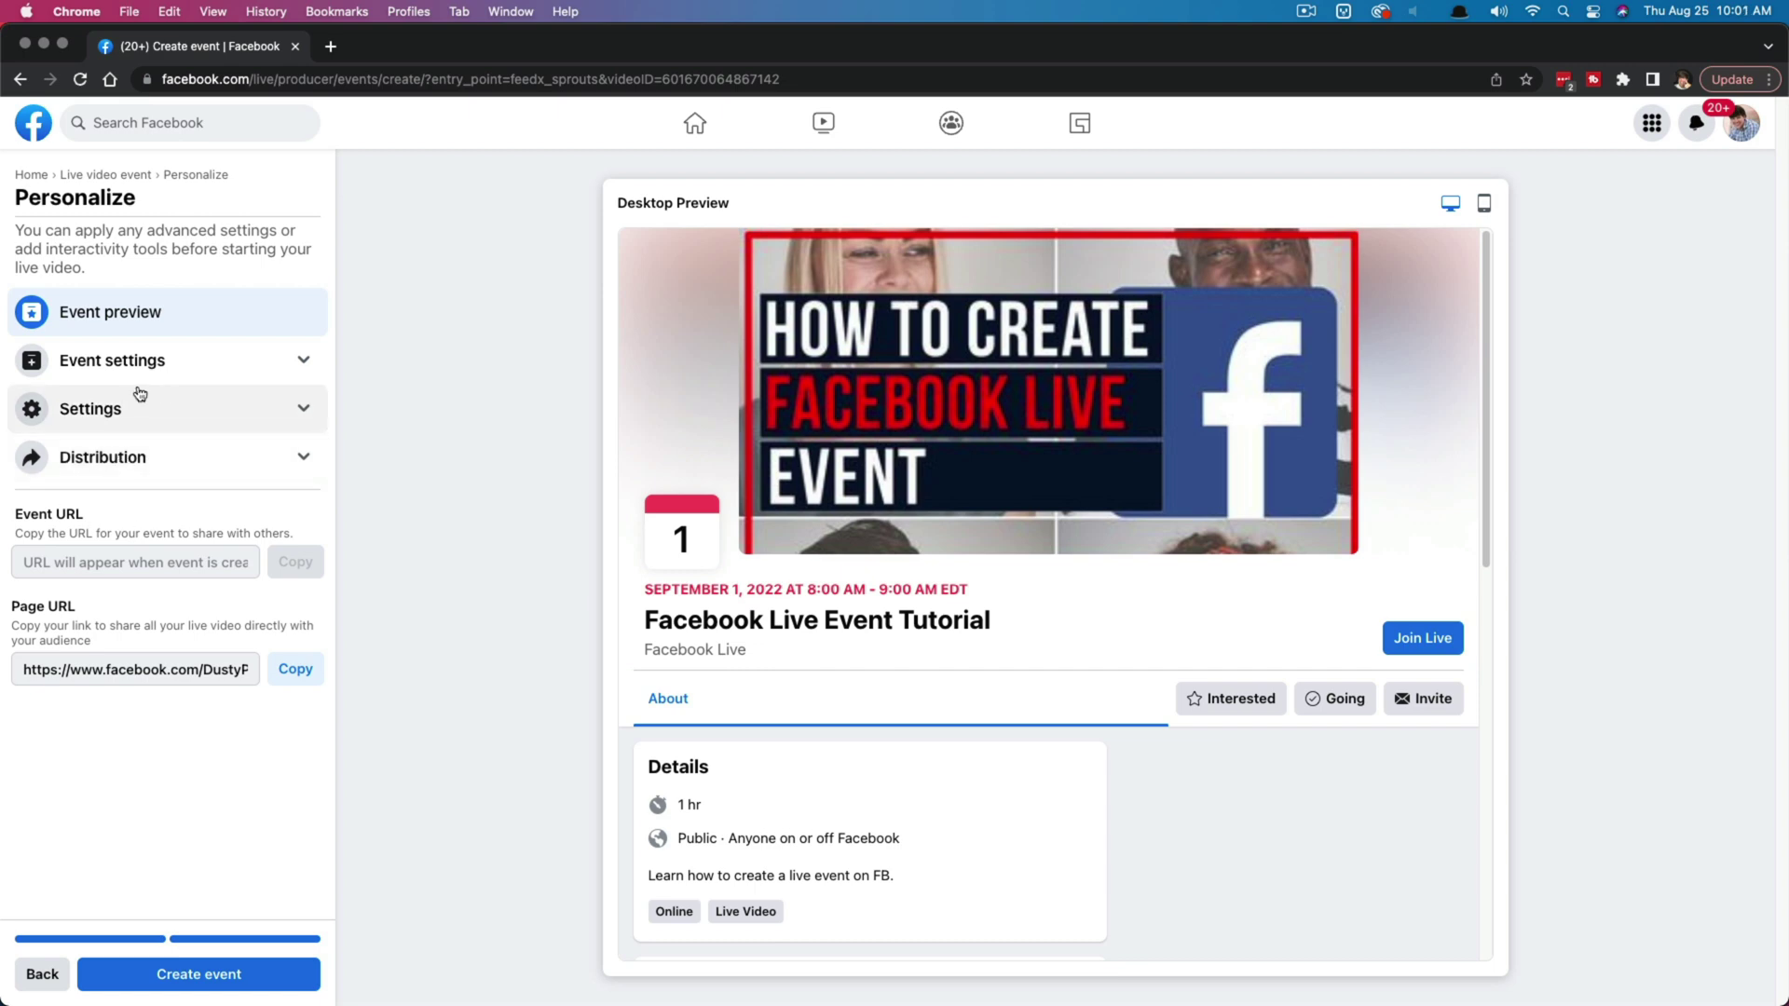
left_click(161, 368)
left_click(105, 404)
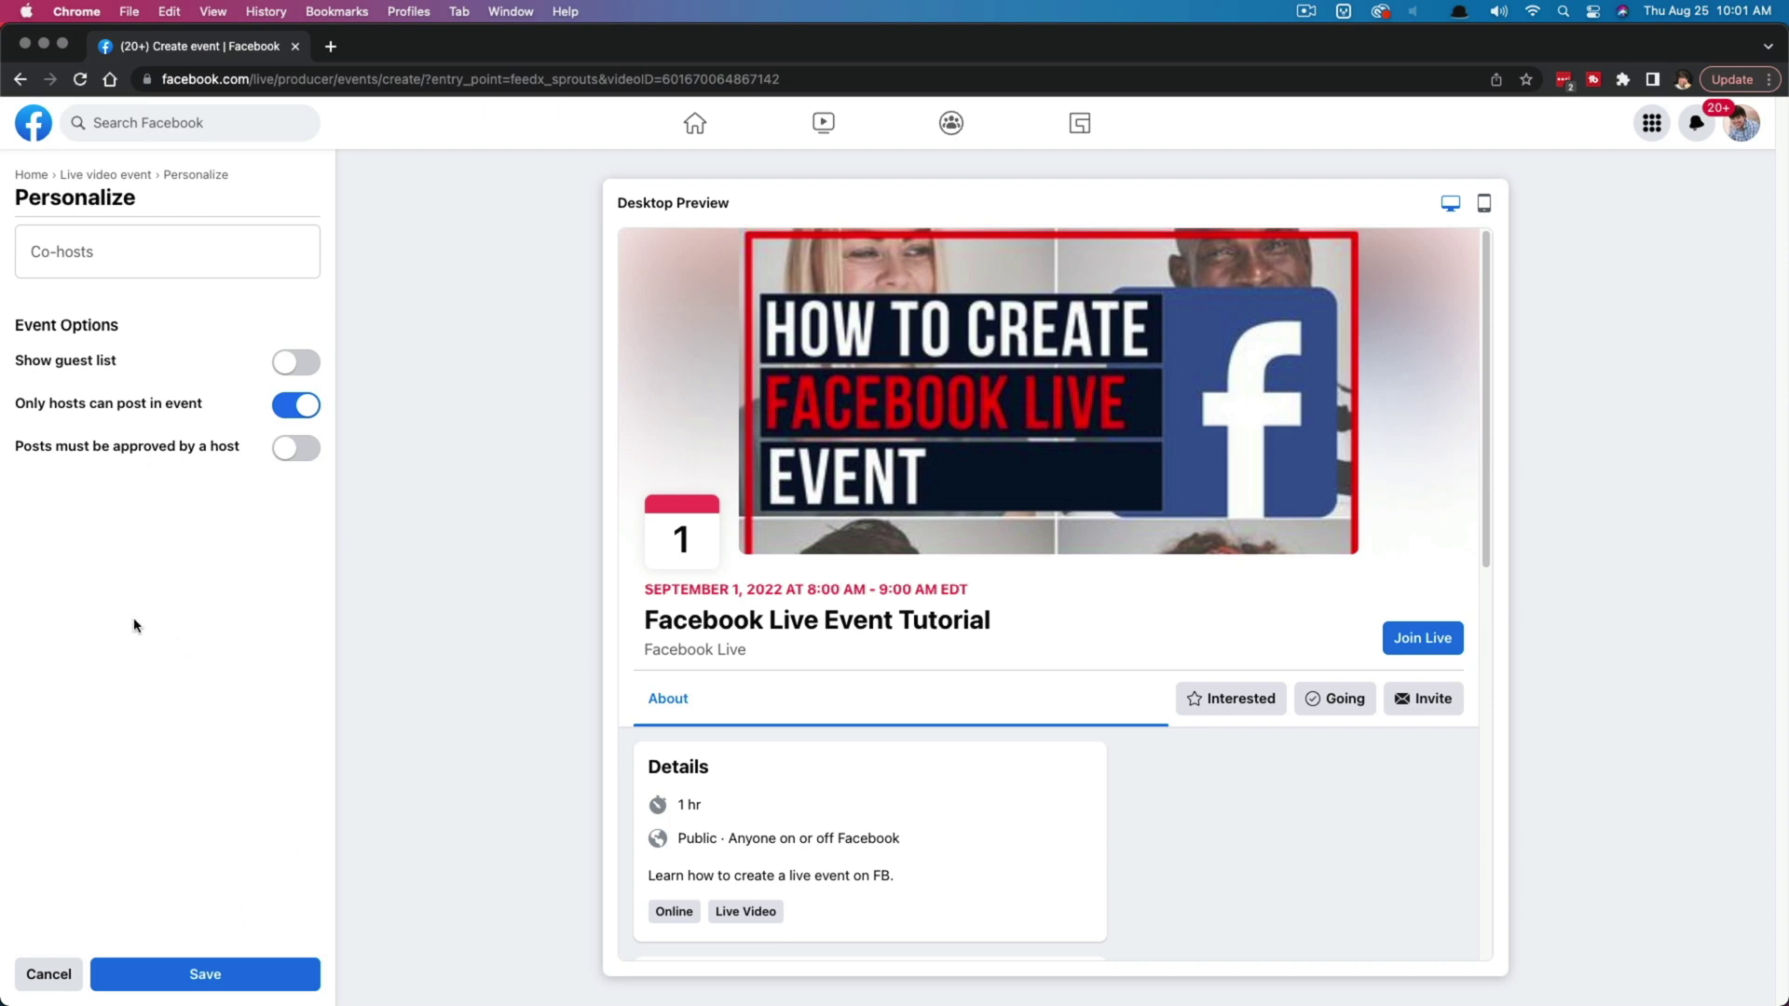
left_click(205, 975)
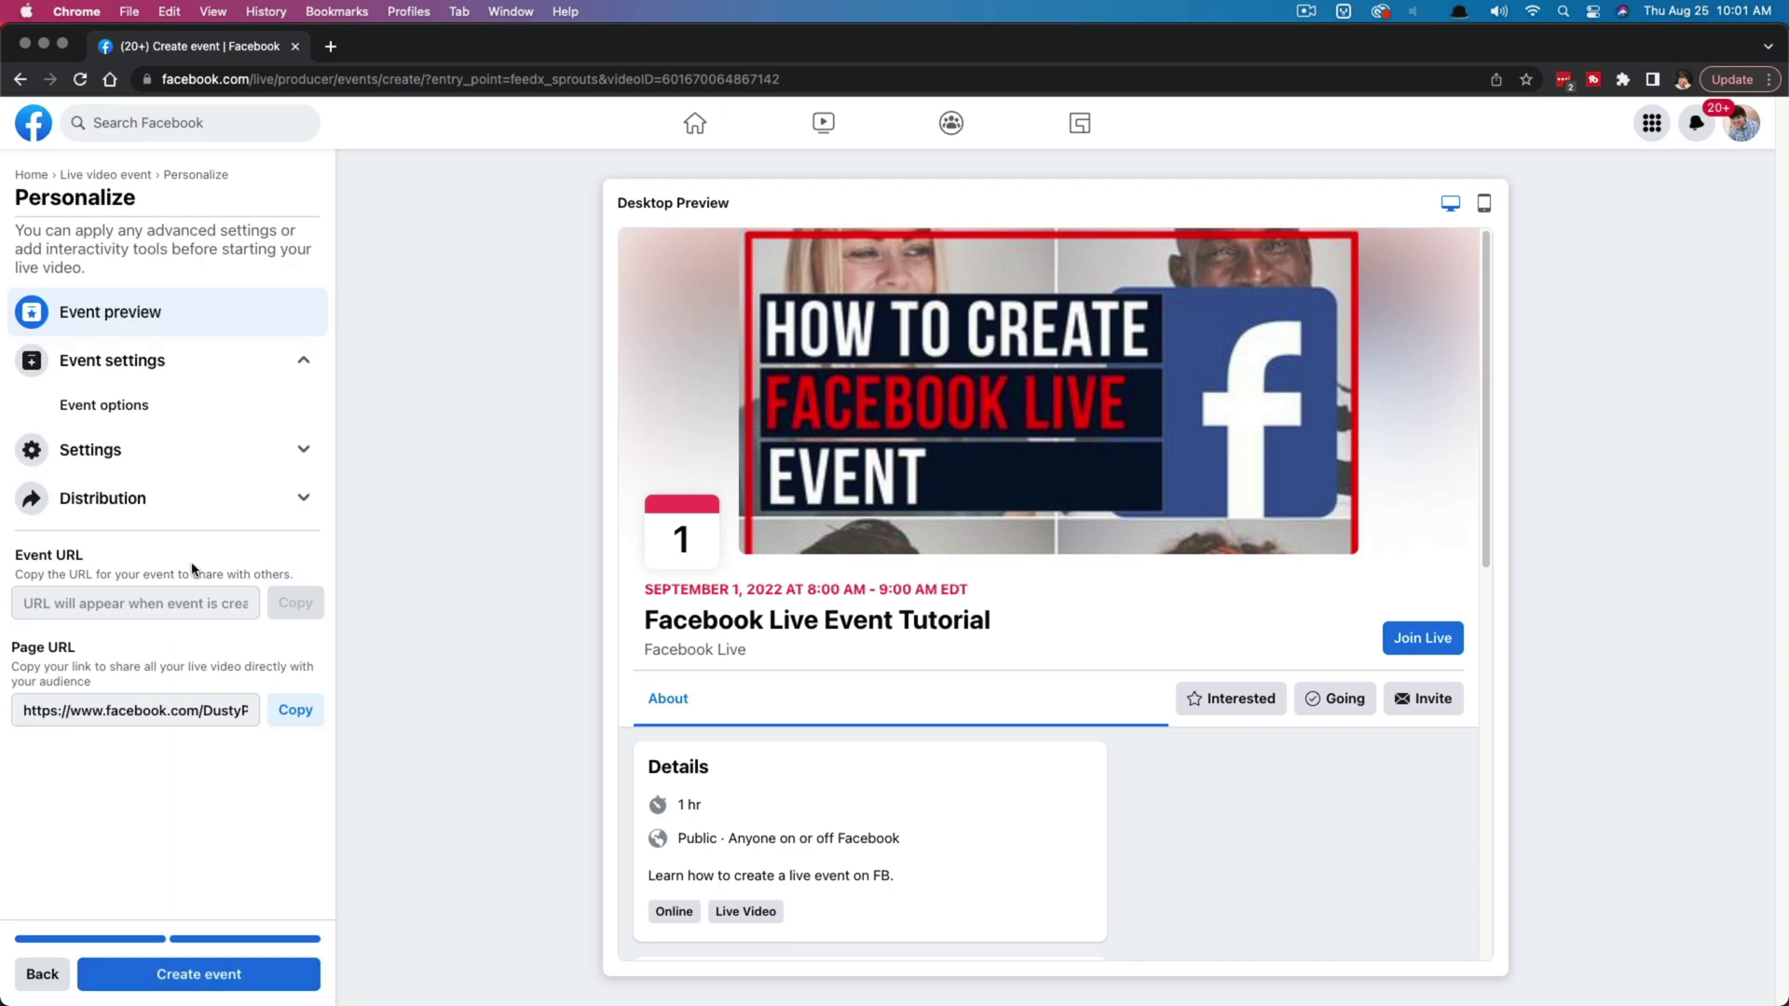
left_click(94, 452)
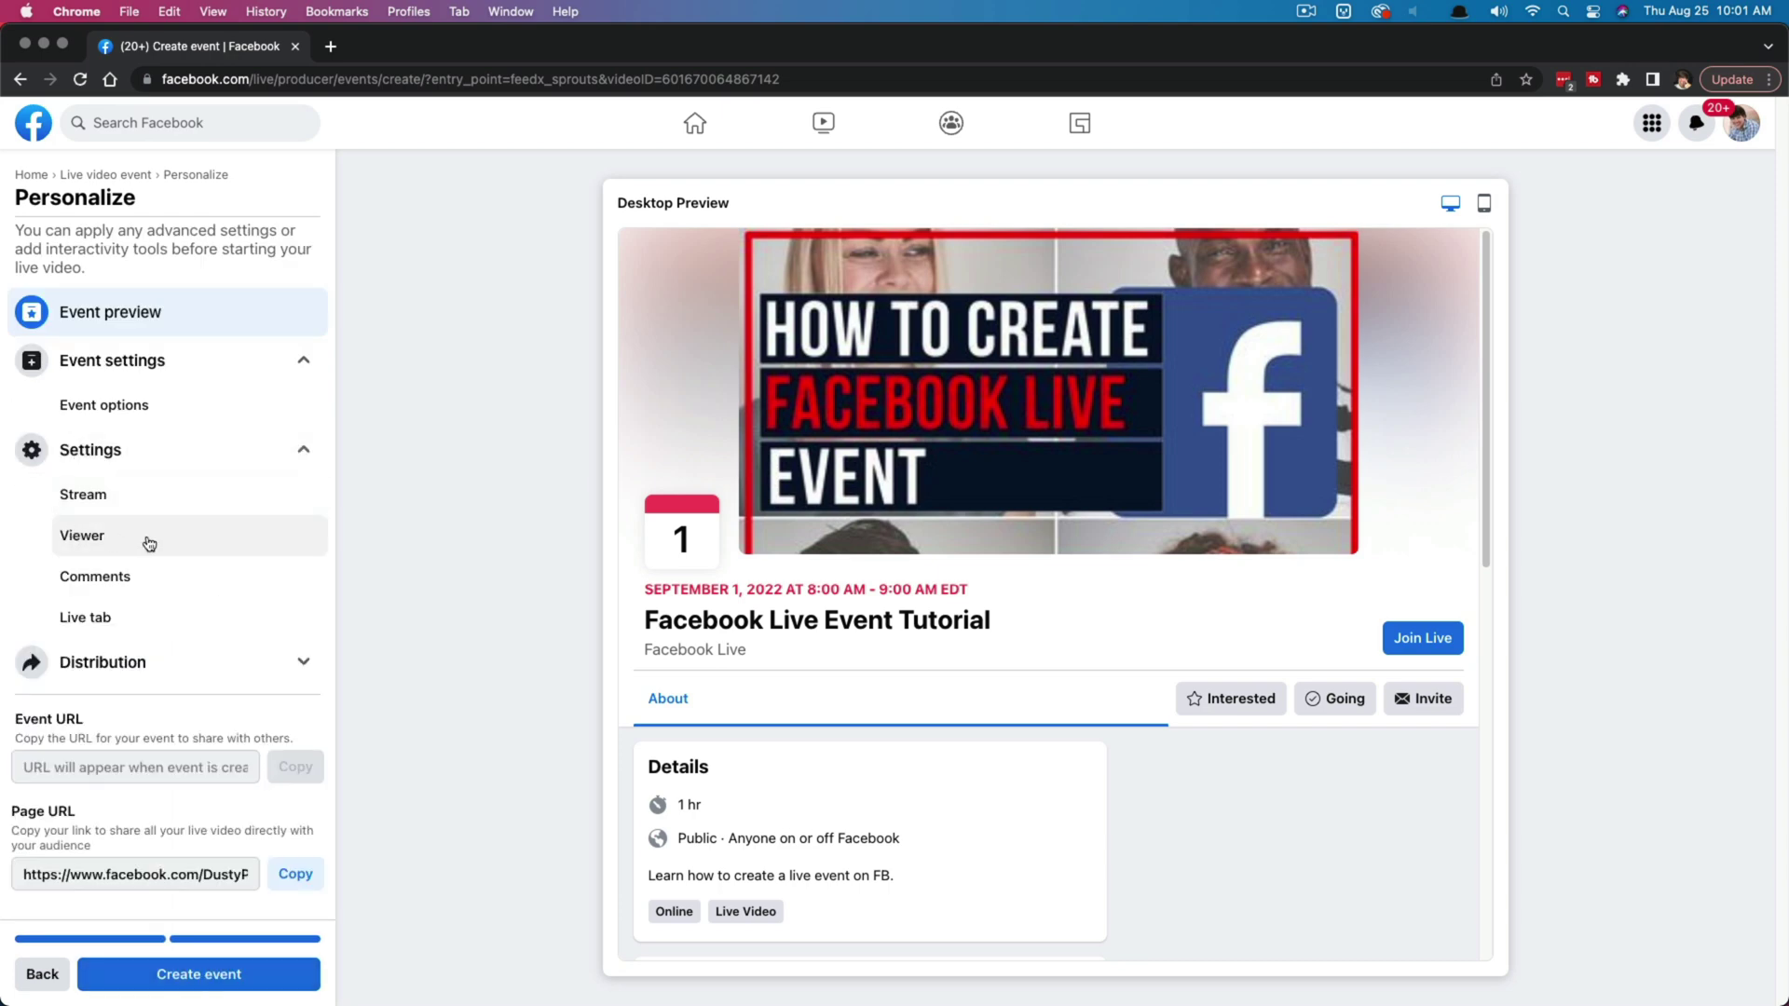
- Review the Stream settings: latency on Auto and the encoder allowed to end the stream
left_click(85, 495)
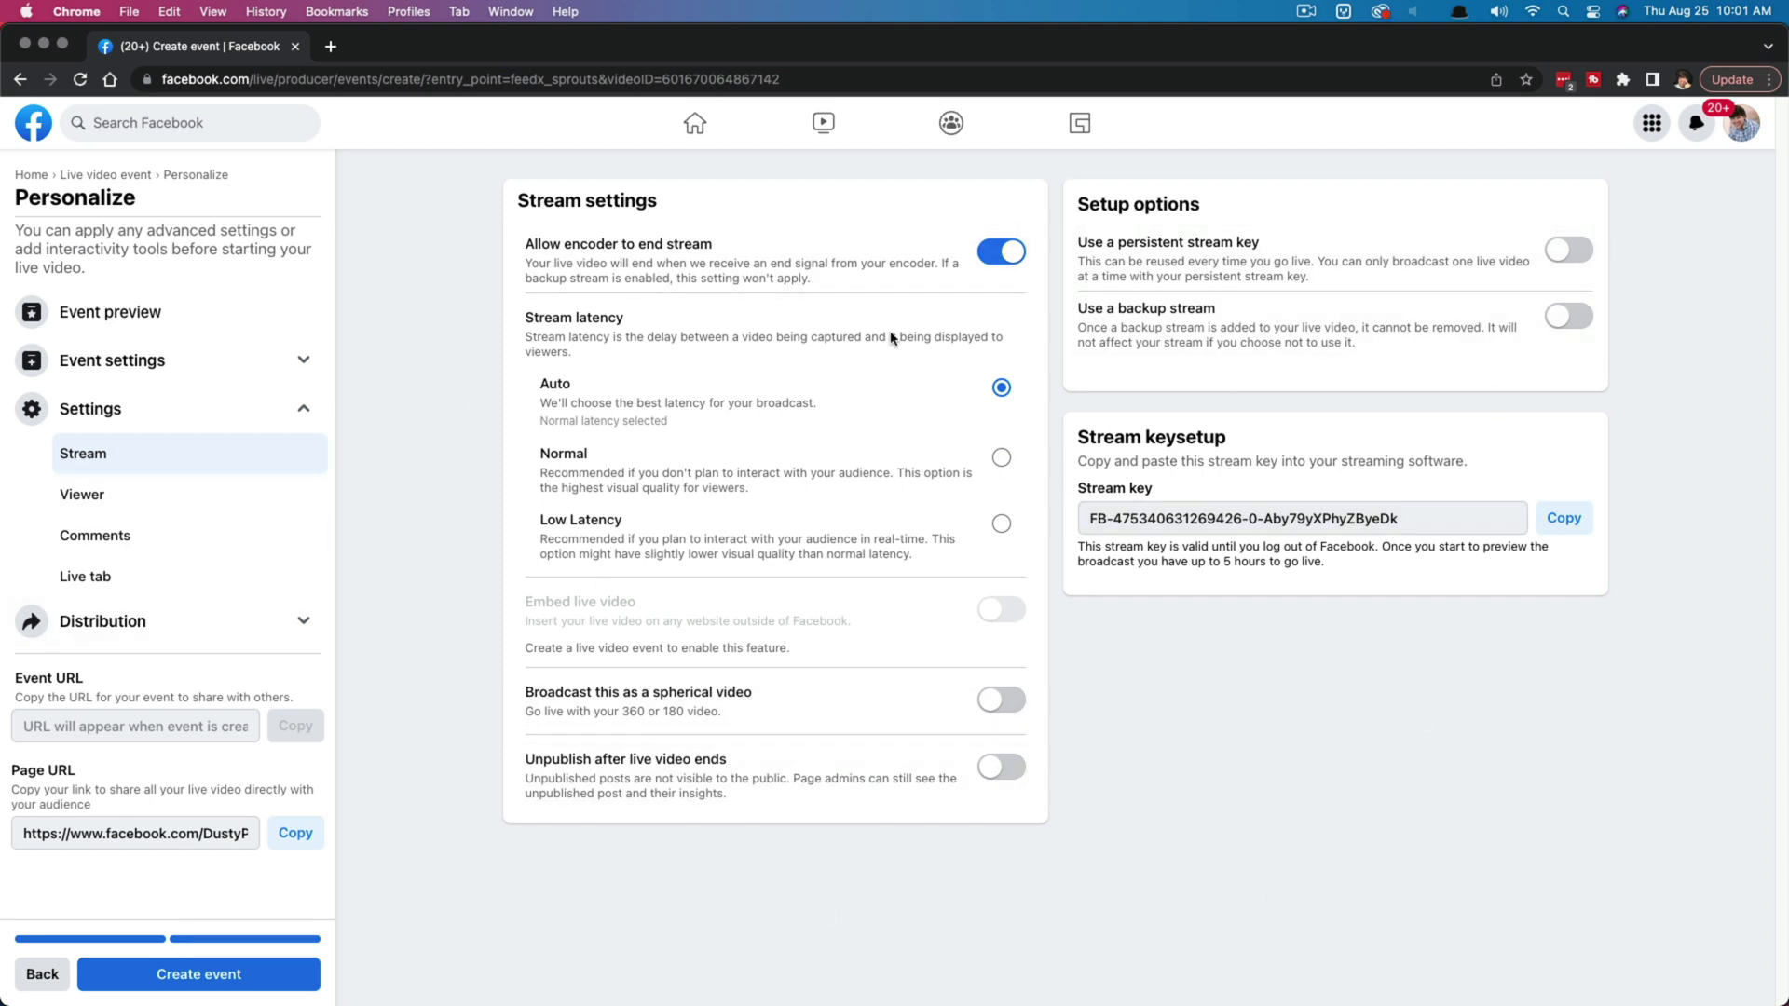
- Review the Viewer, Comments, Live tab and Distribution settings, then return to the event preview
left_click(125, 506)
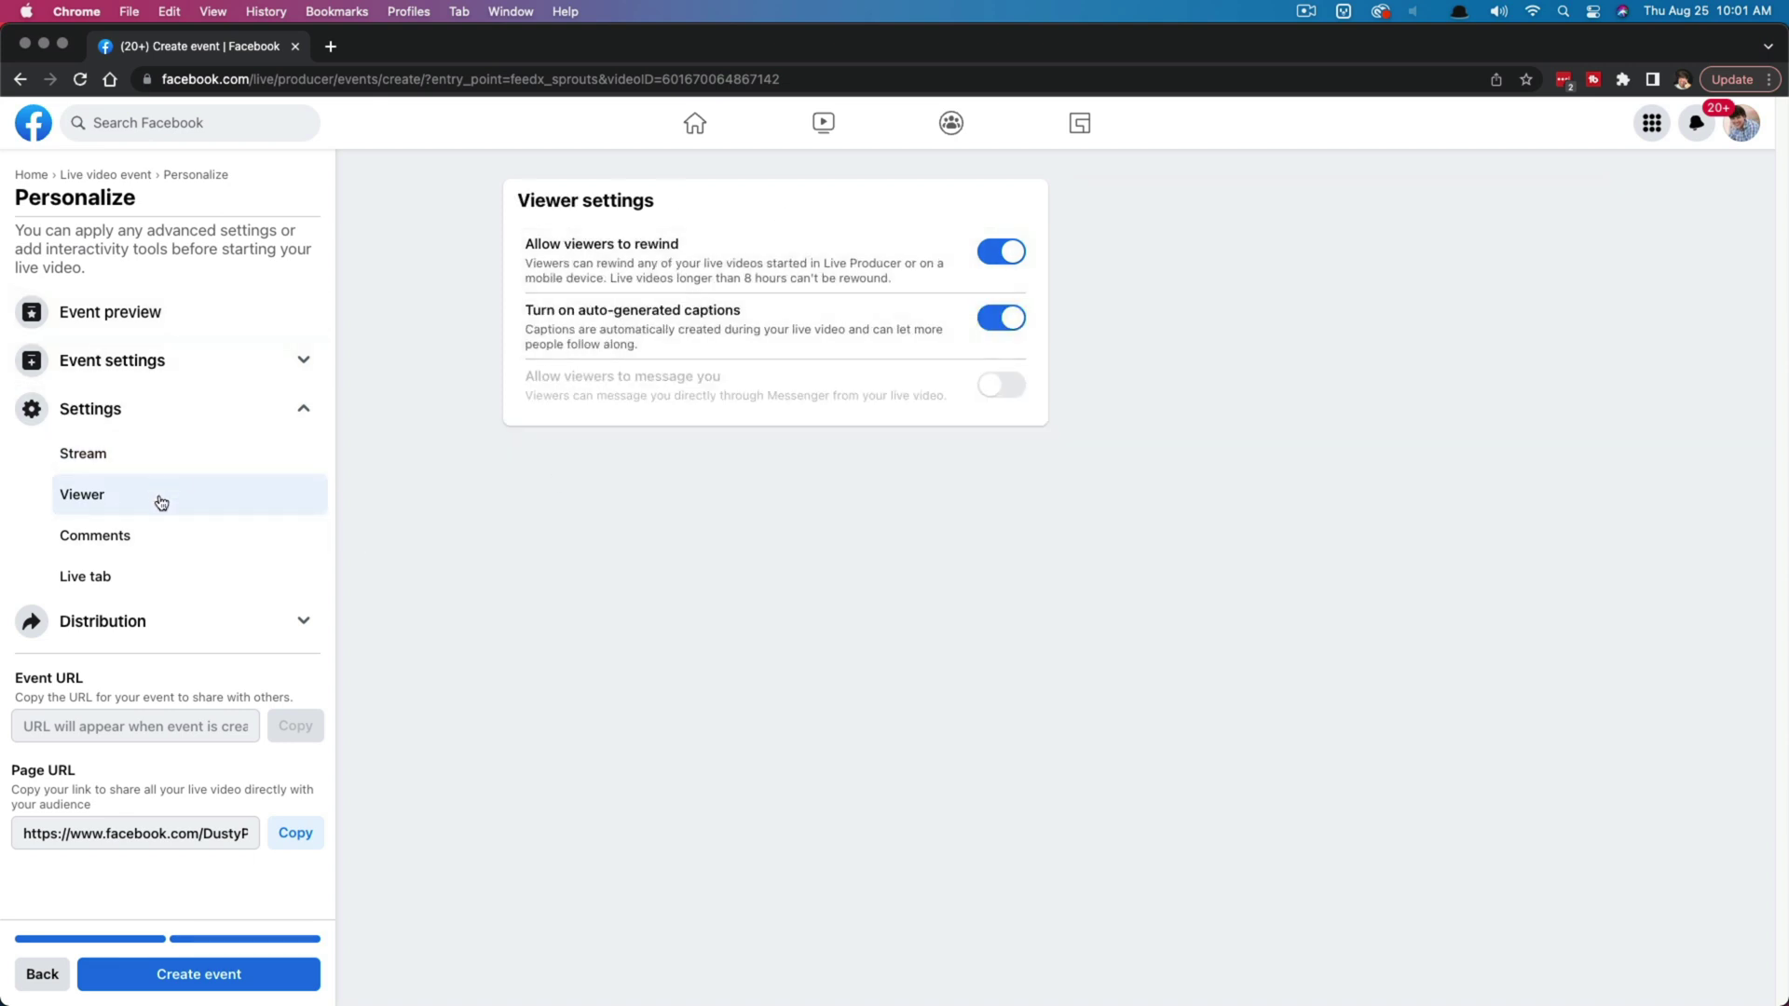
left_click(144, 535)
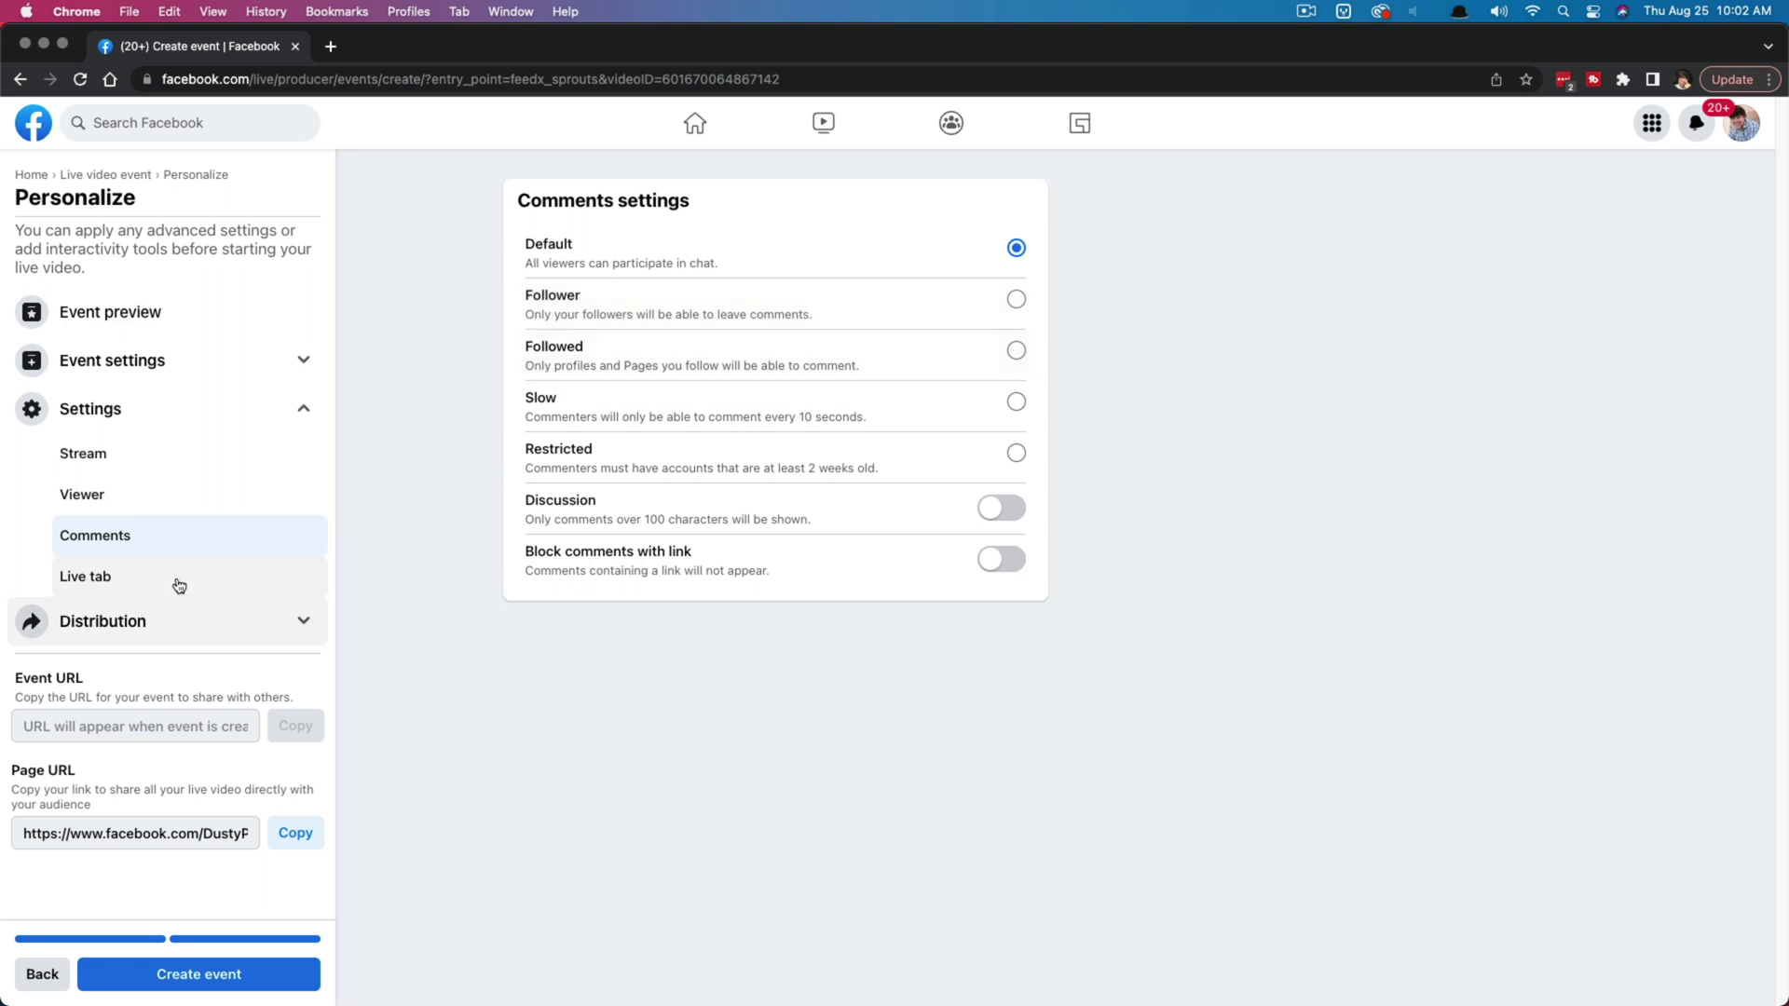
left_click(129, 580)
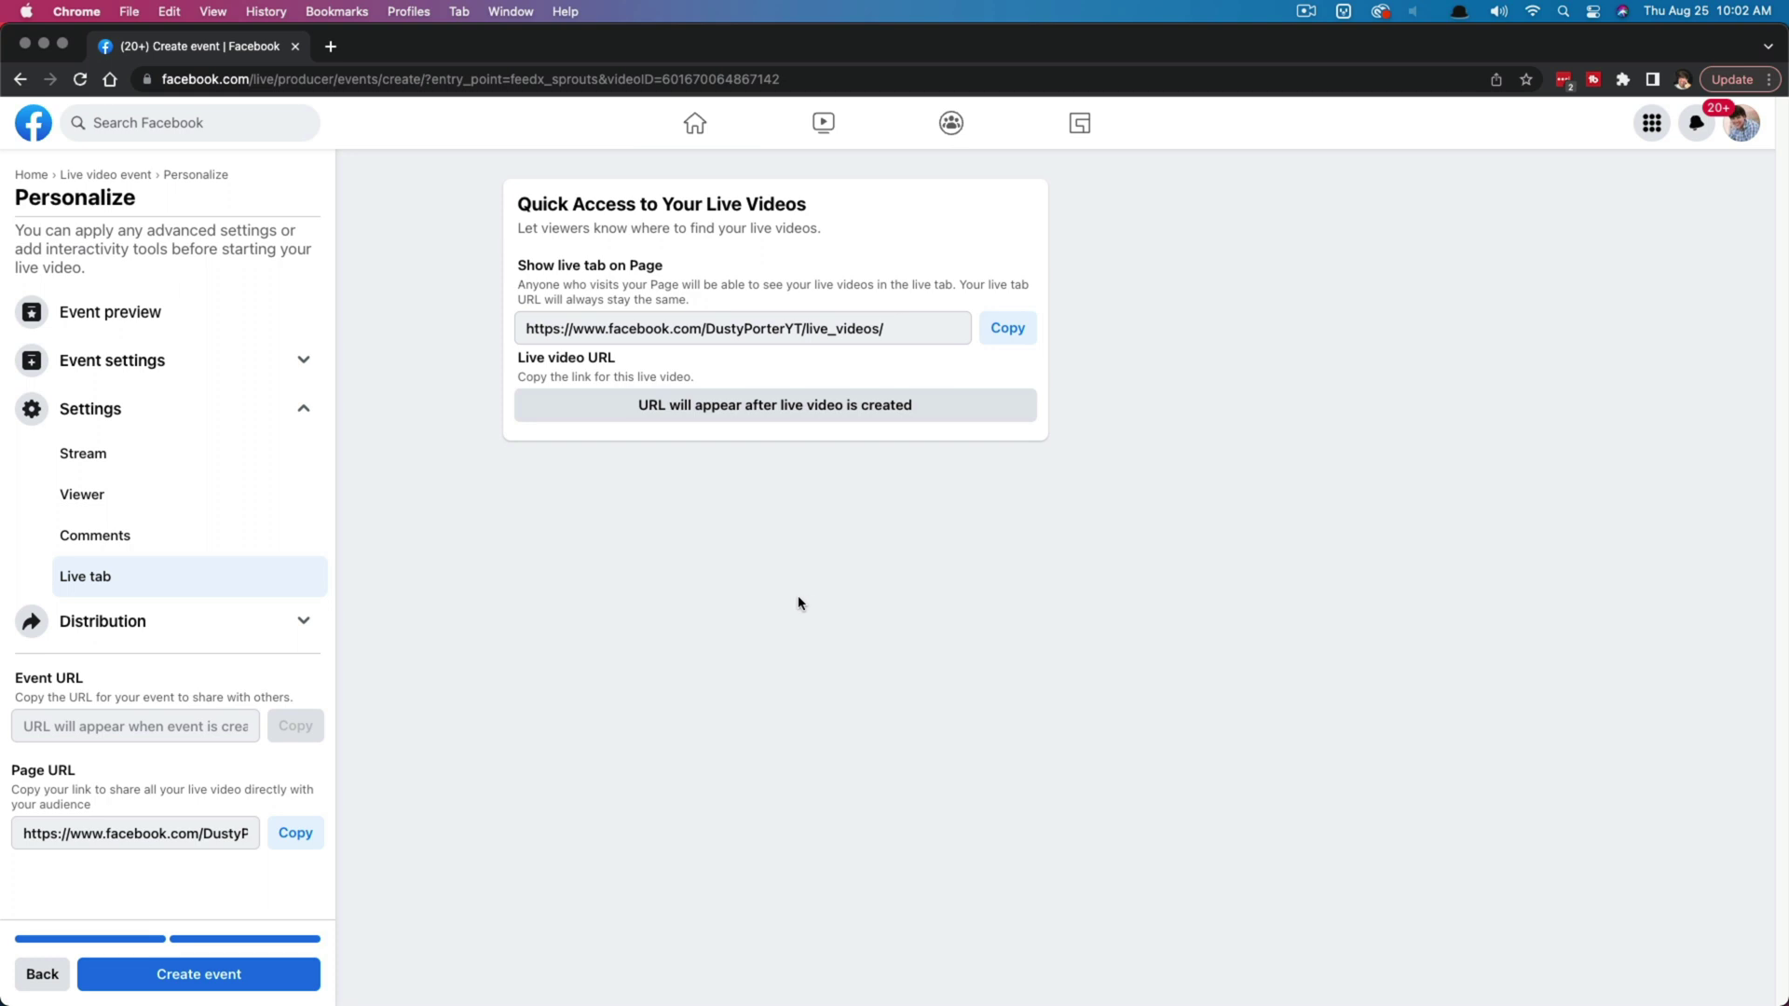
left_click(212, 624)
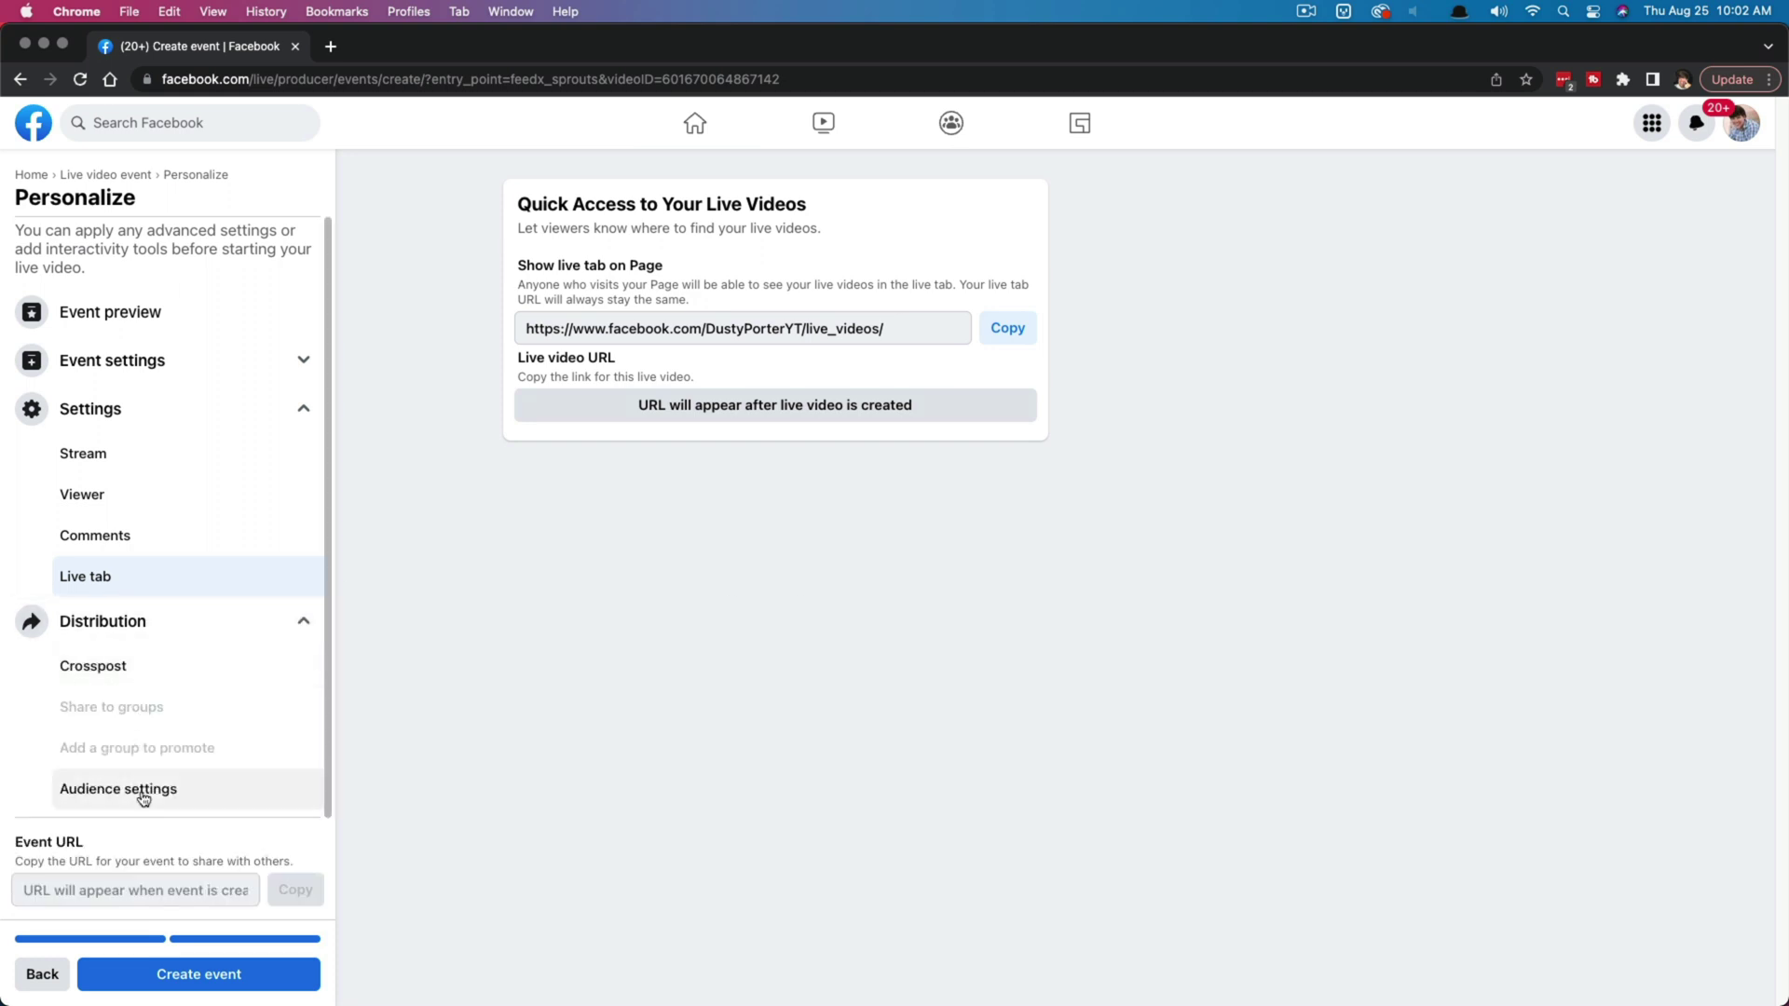
scroll(144, 466, "down", 1)
left_click(126, 282)
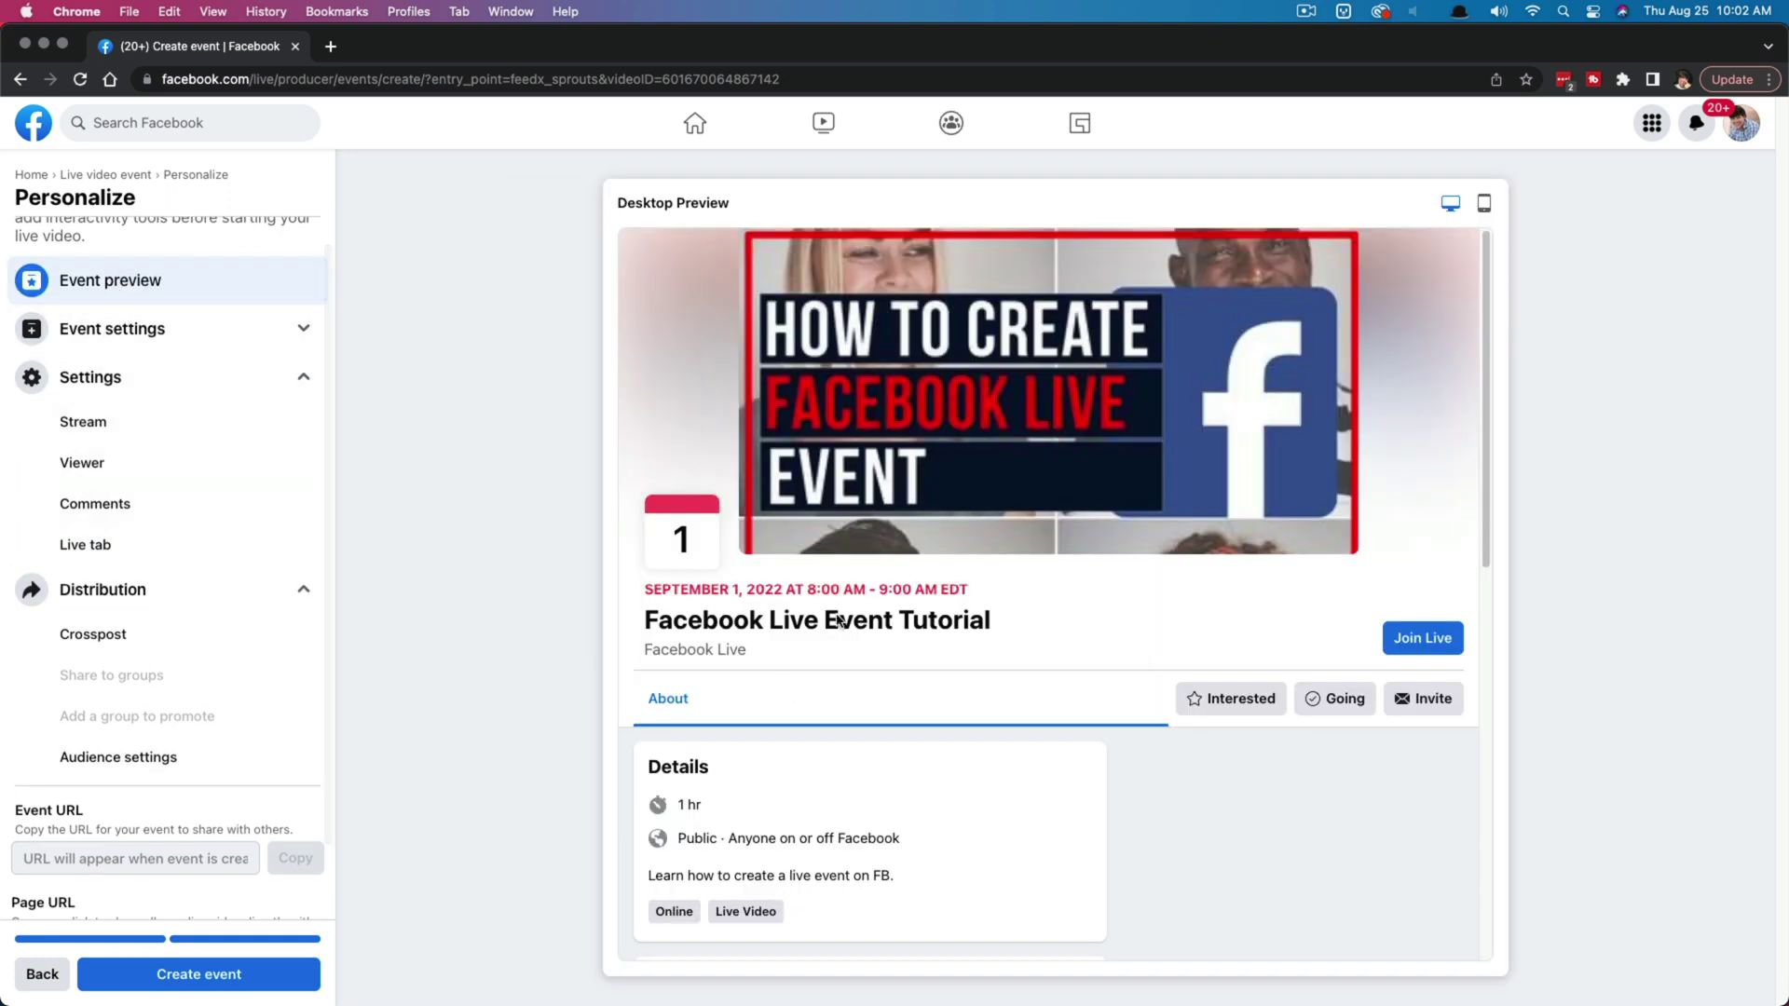
- Check the mobile preview and create the live event scheduled for September 1 at 8:00 AM
left_click(1484, 204)
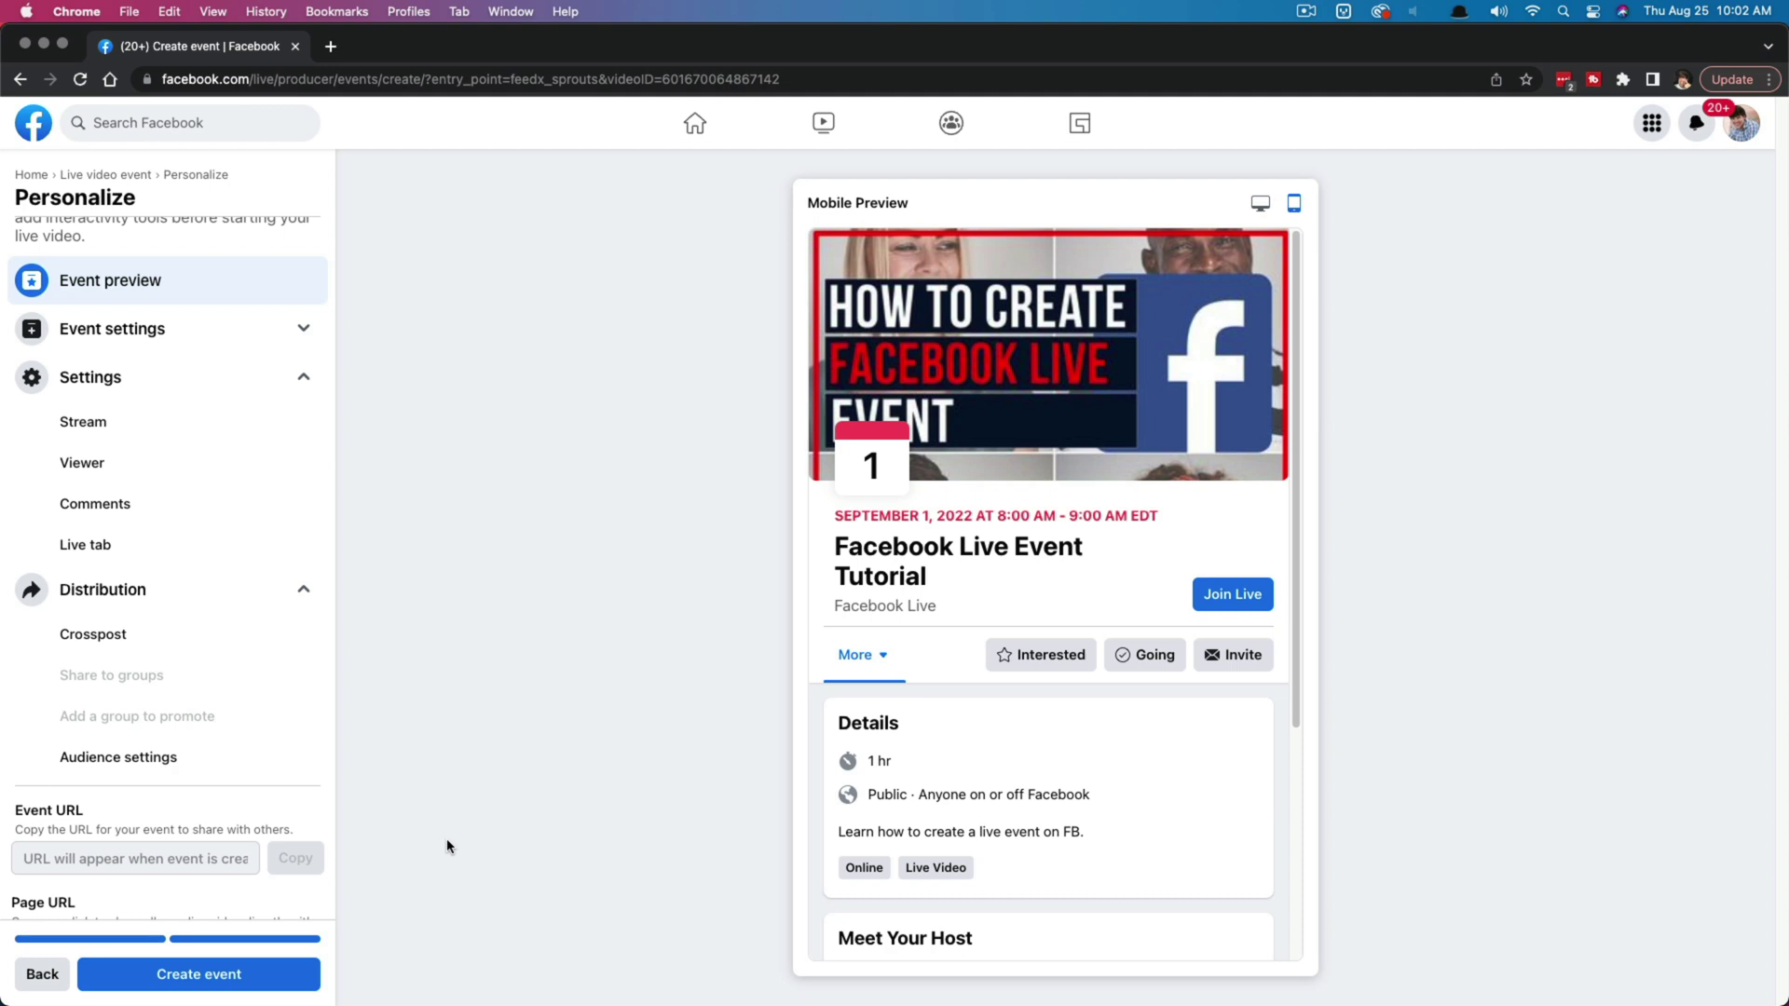
left_click(149, 975)
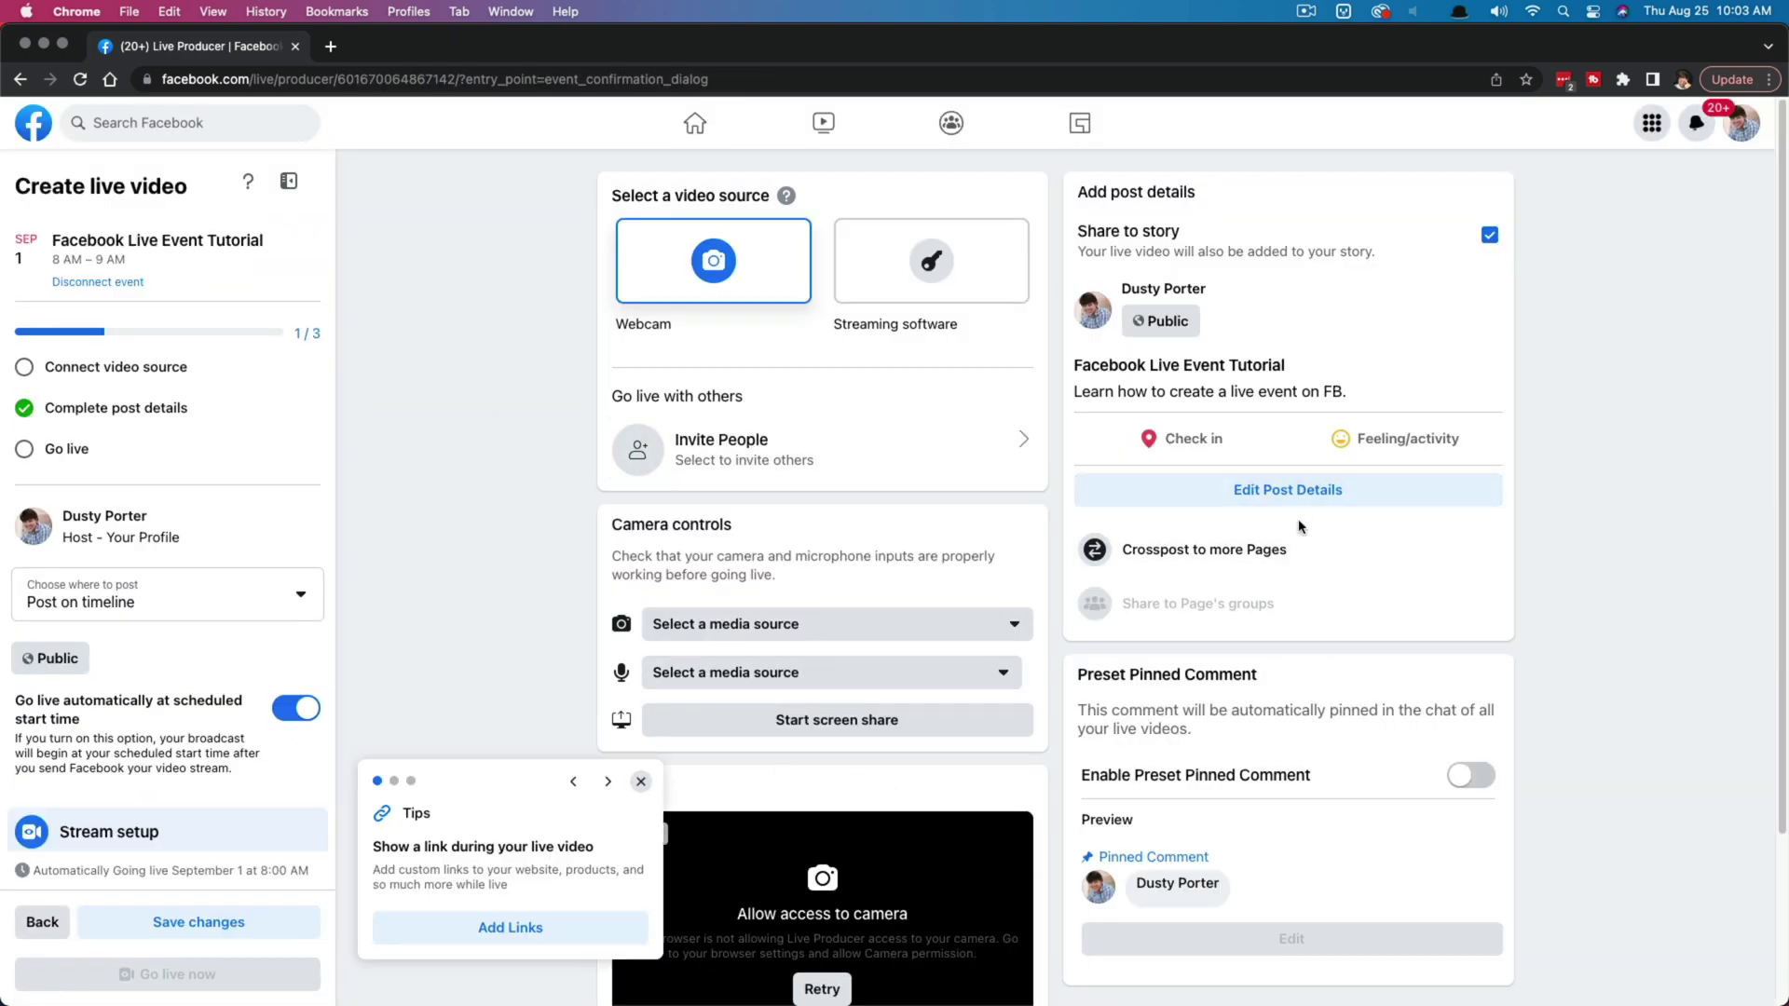
- Page through two tips in the Live Producer Tips popup, then dismiss it
left_click(641, 781)
left_click(641, 781)
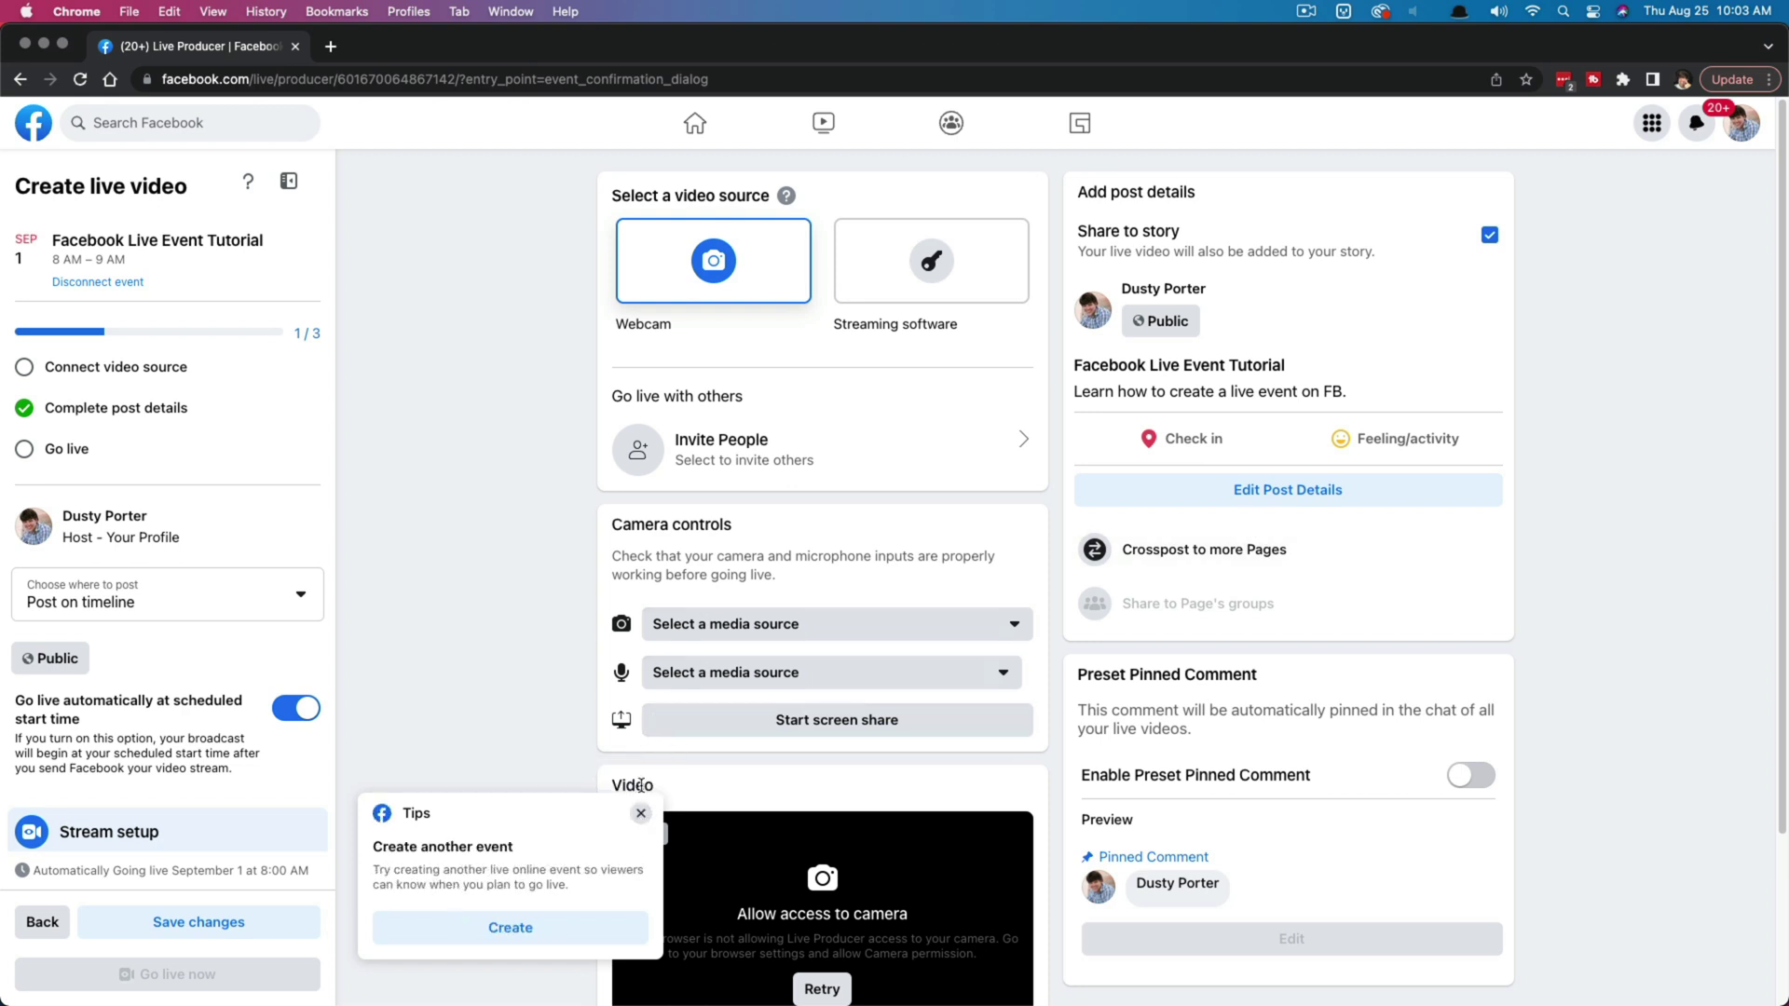
left_click(642, 812)
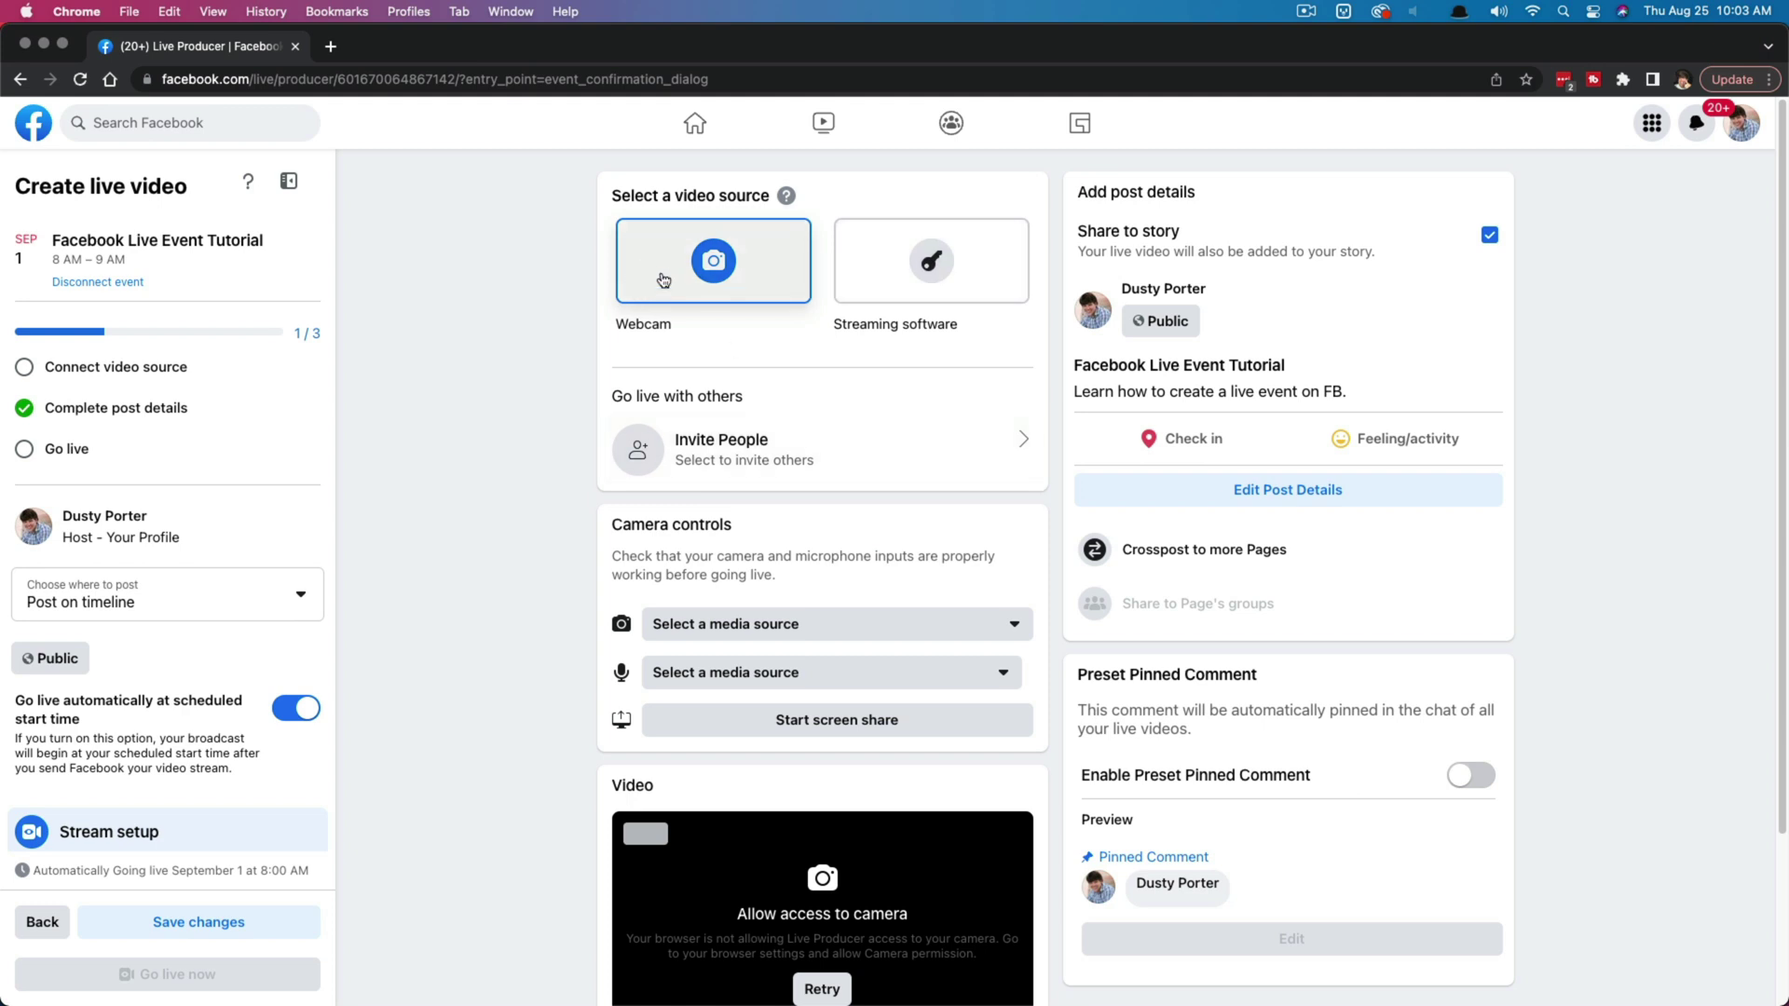
scroll(528, 375, "down", 1)
scroll(529, 376, "down", 2)
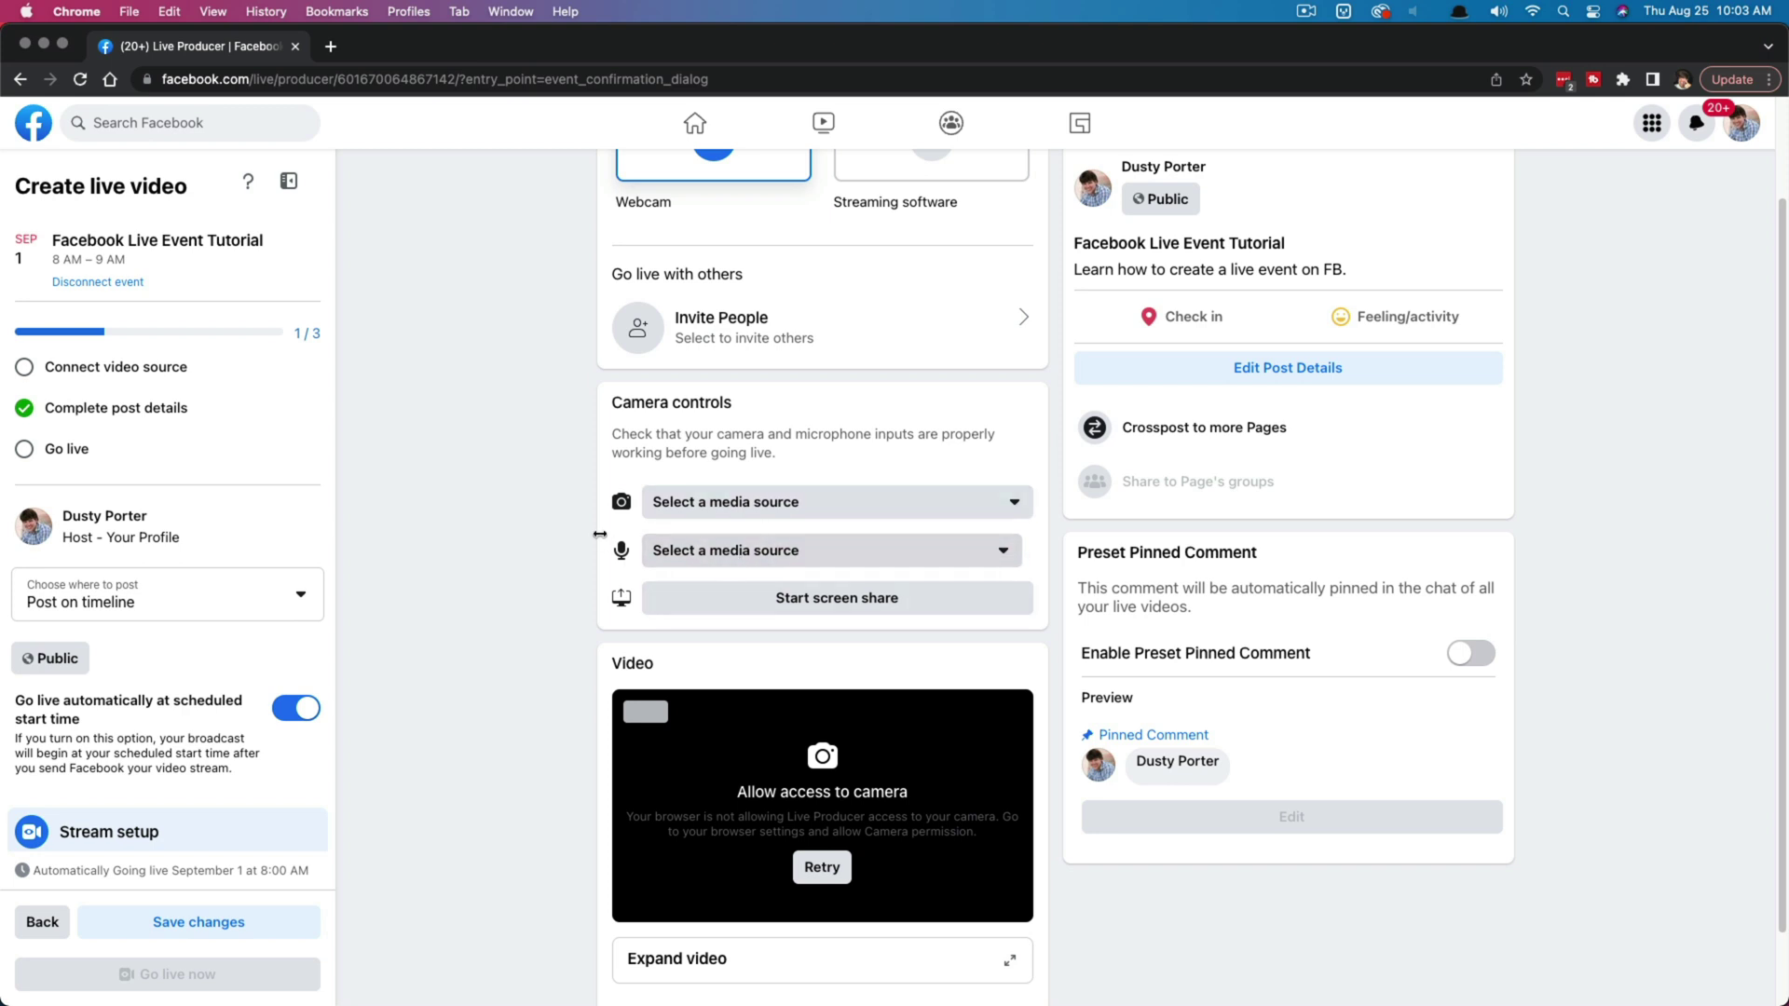
scroll(598, 531, "up", 2)
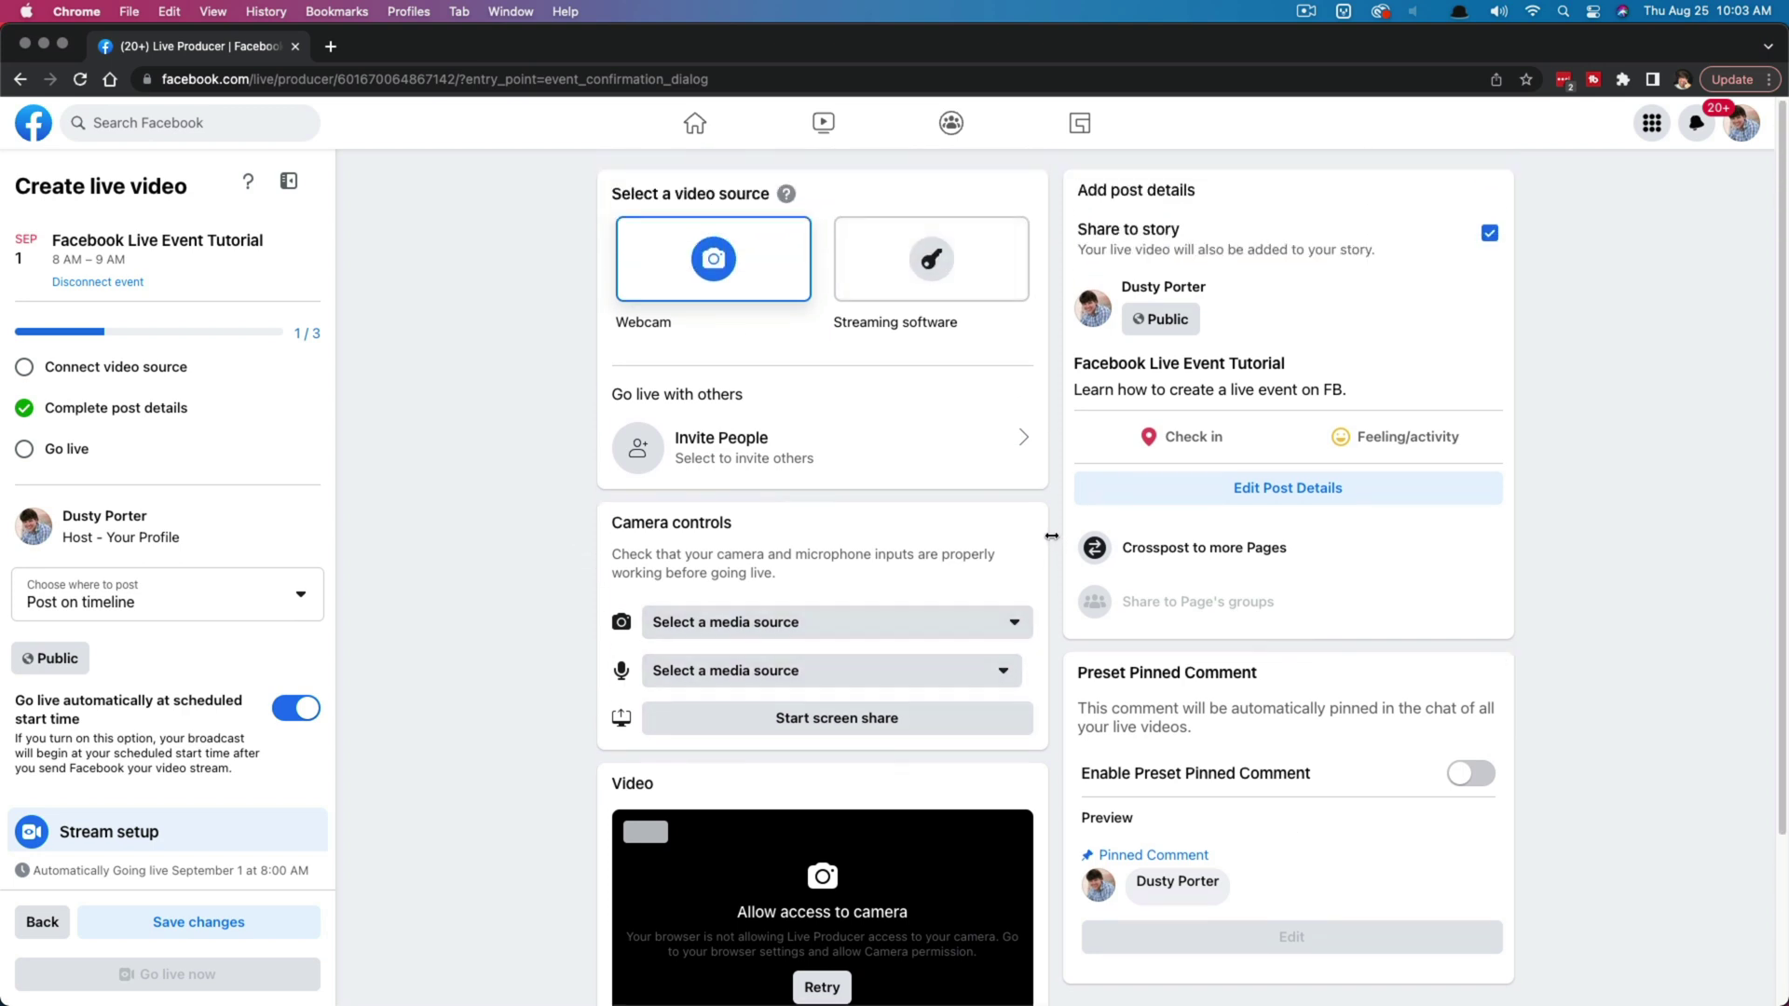
scroll(1048, 533, "down", 3)
scroll(1044, 535, "up", 3)
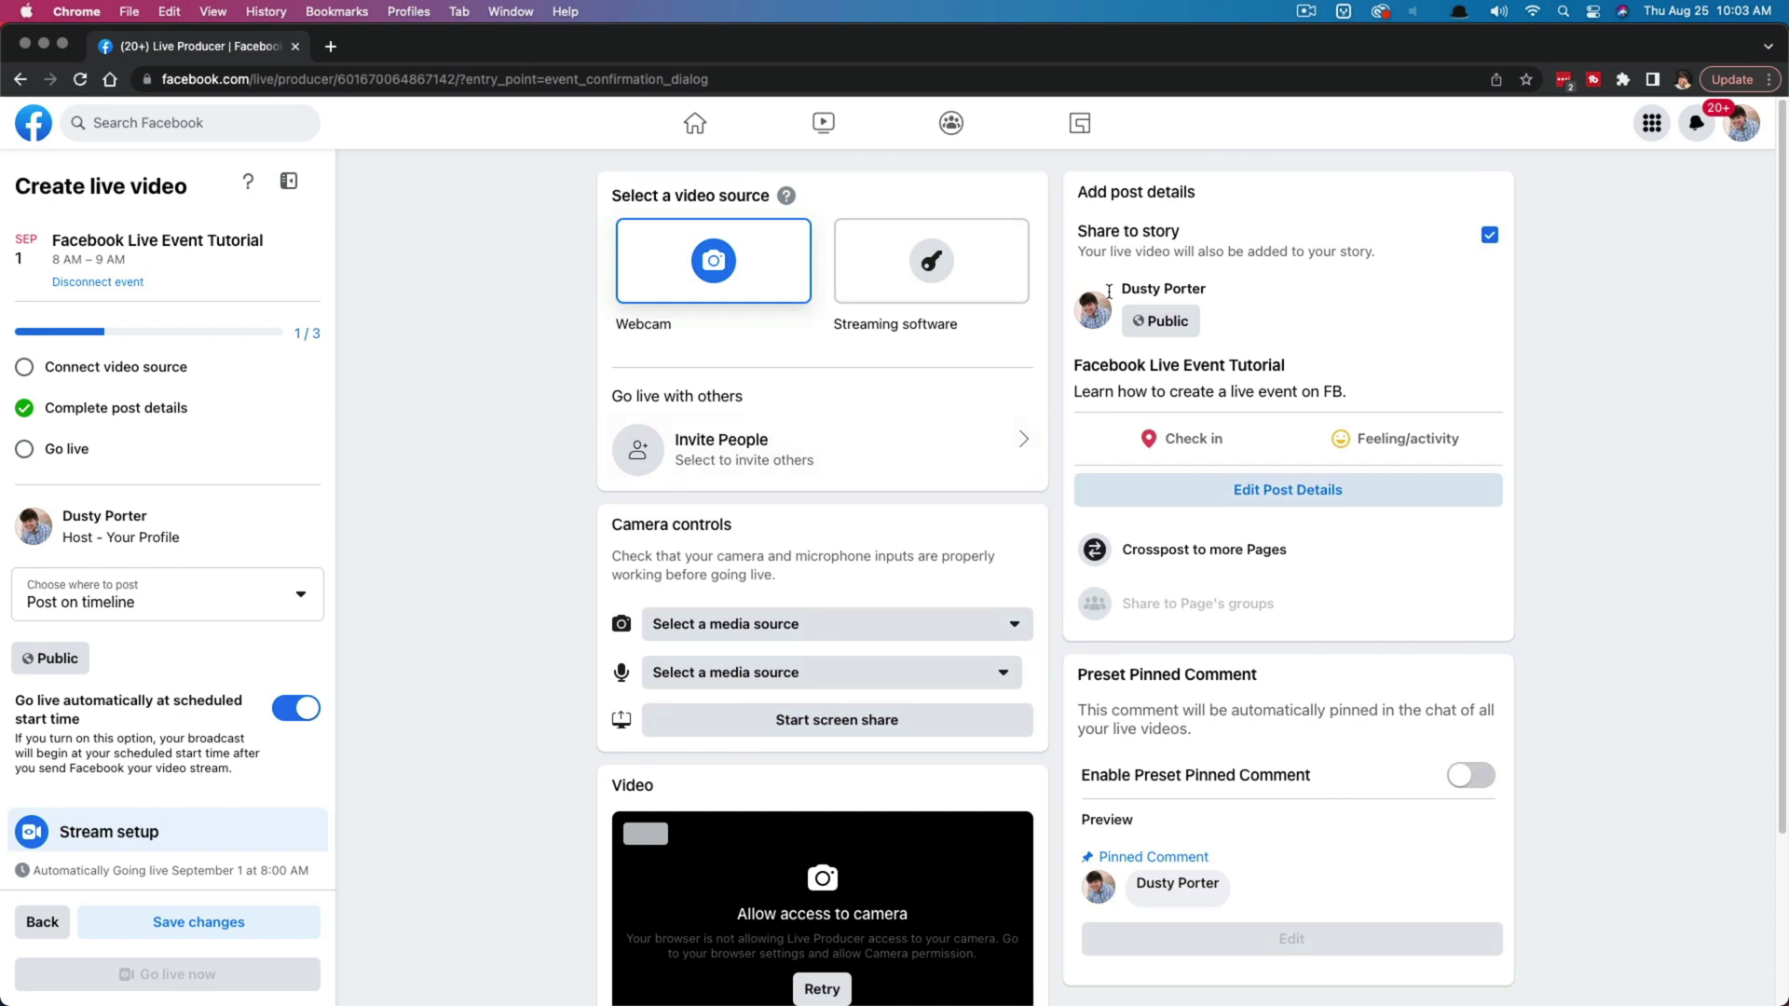
scroll(586, 635, "down", 1)
scroll(586, 635, "down", 4)
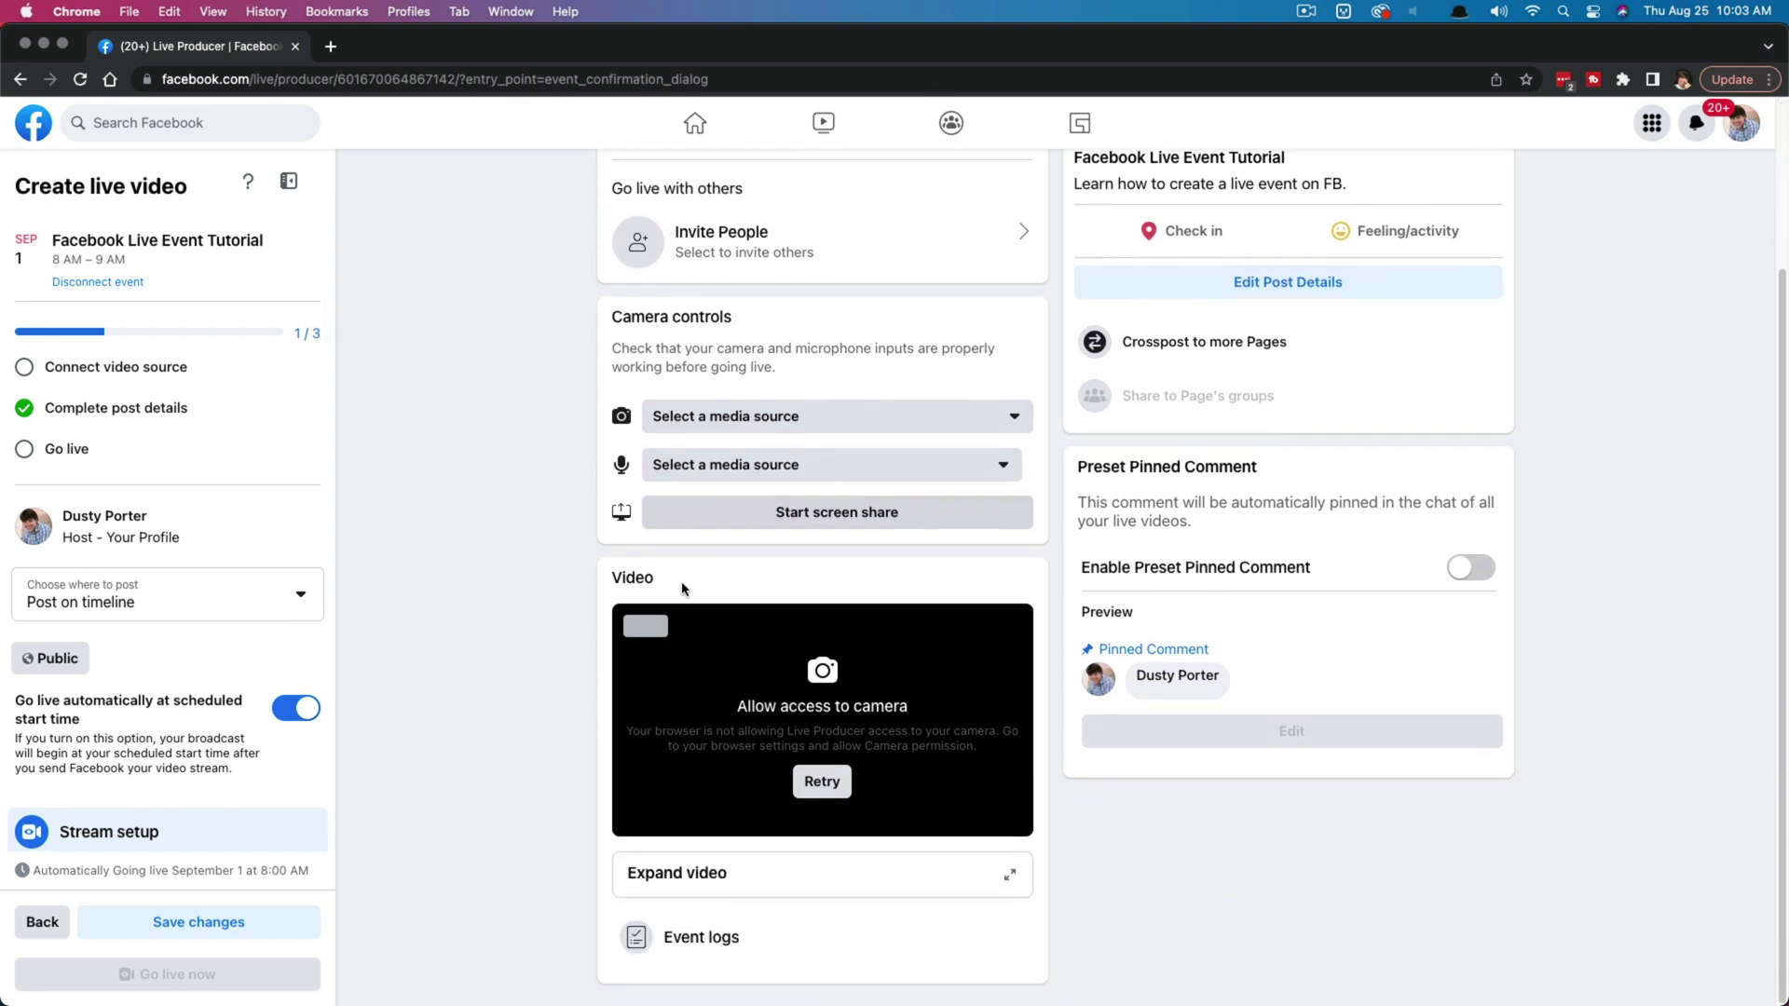